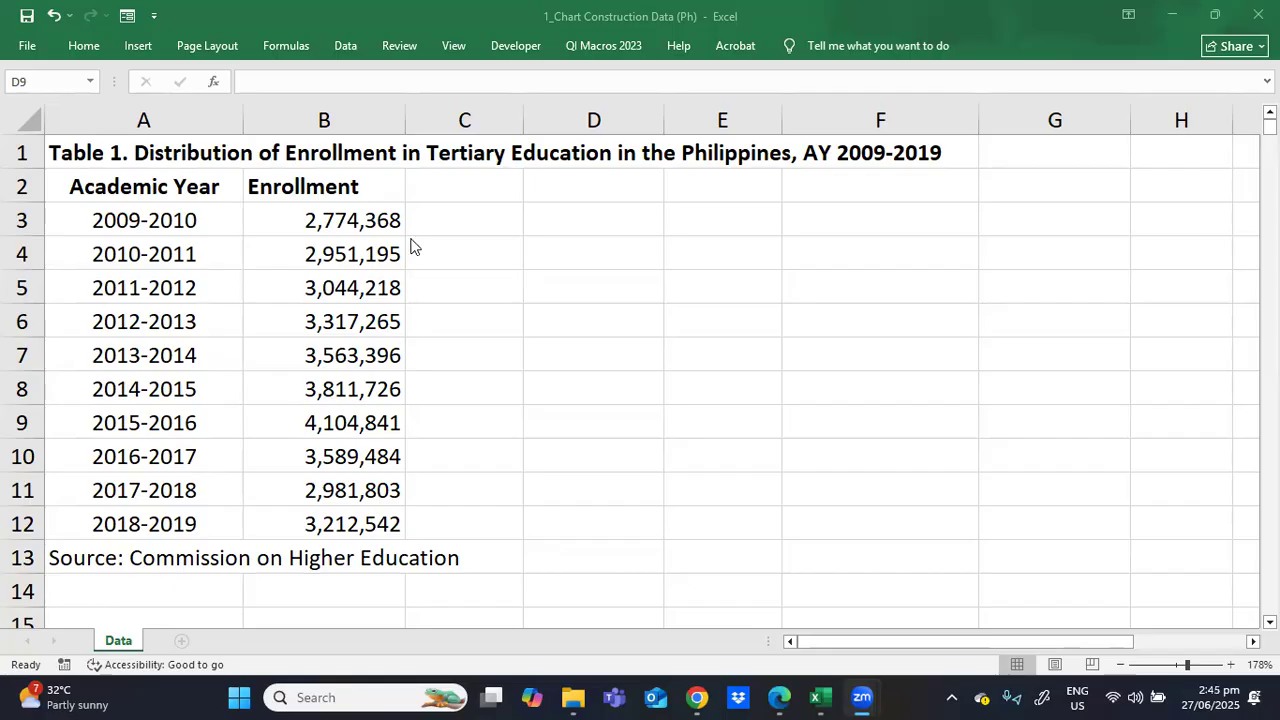
- Insert a 2-D Line with Markers chart from the enrollment table on the Data sheet
click(378, 222)
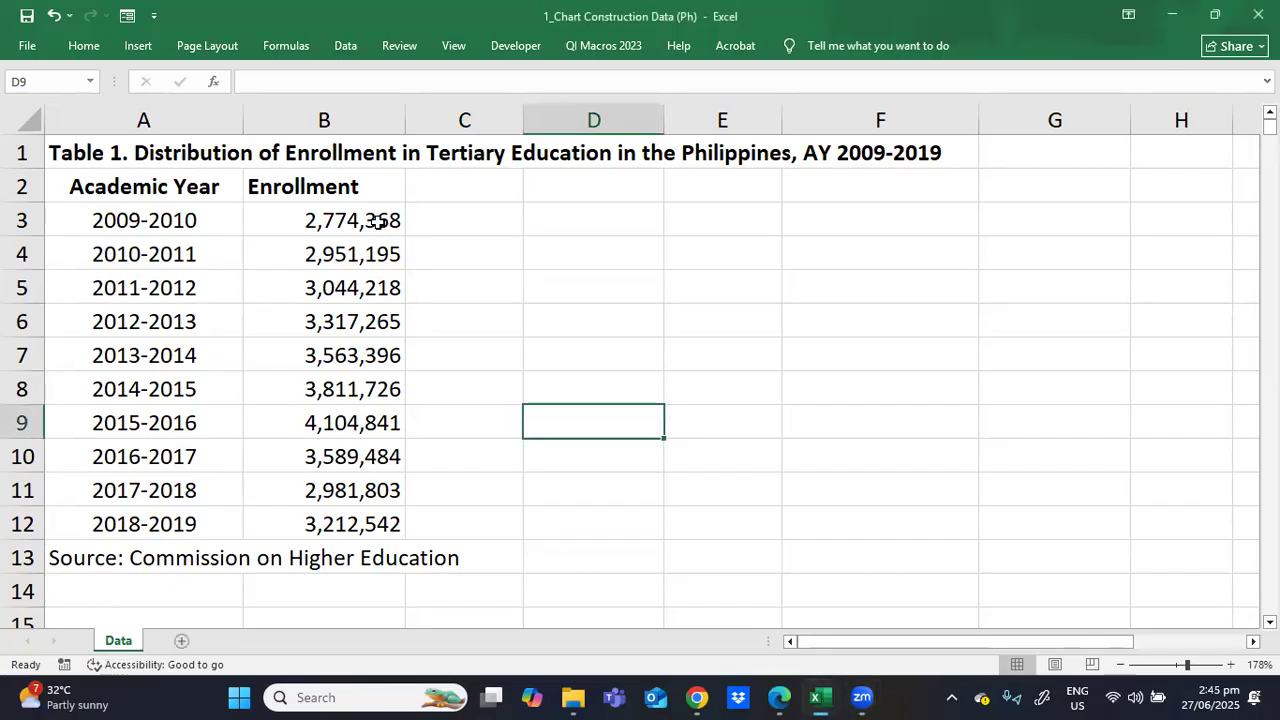
click(376, 222)
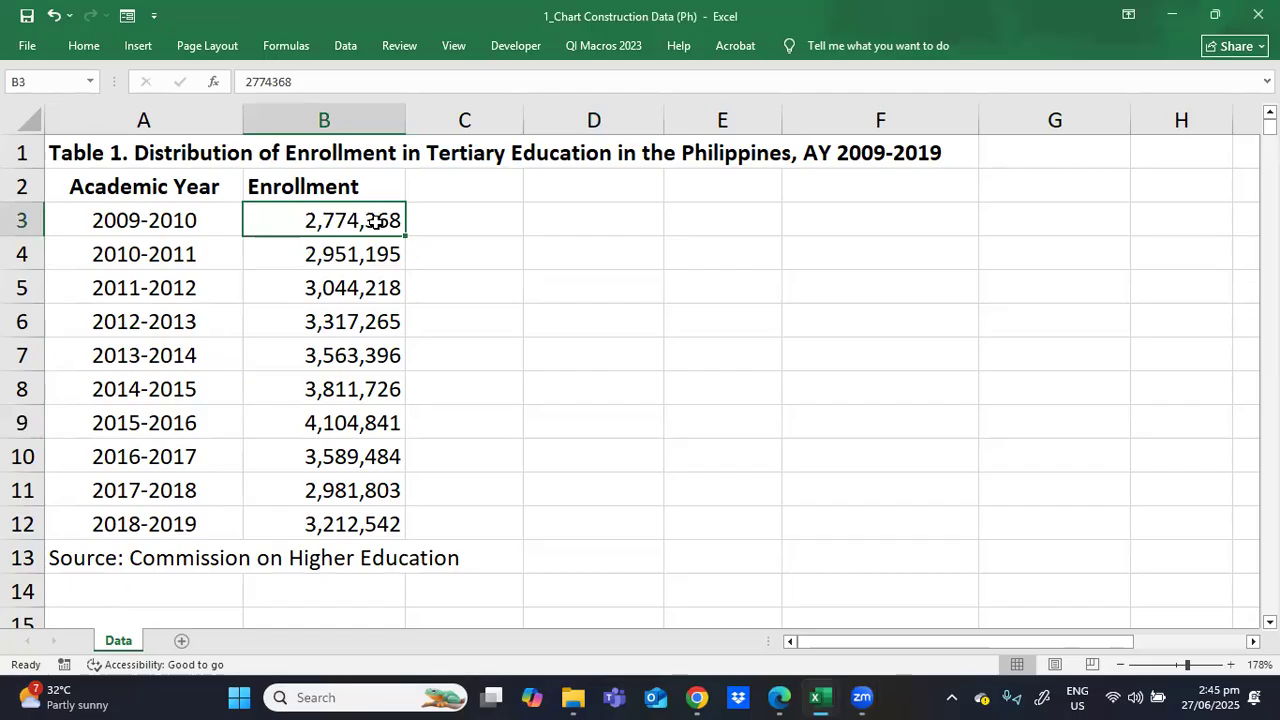
click(139, 47)
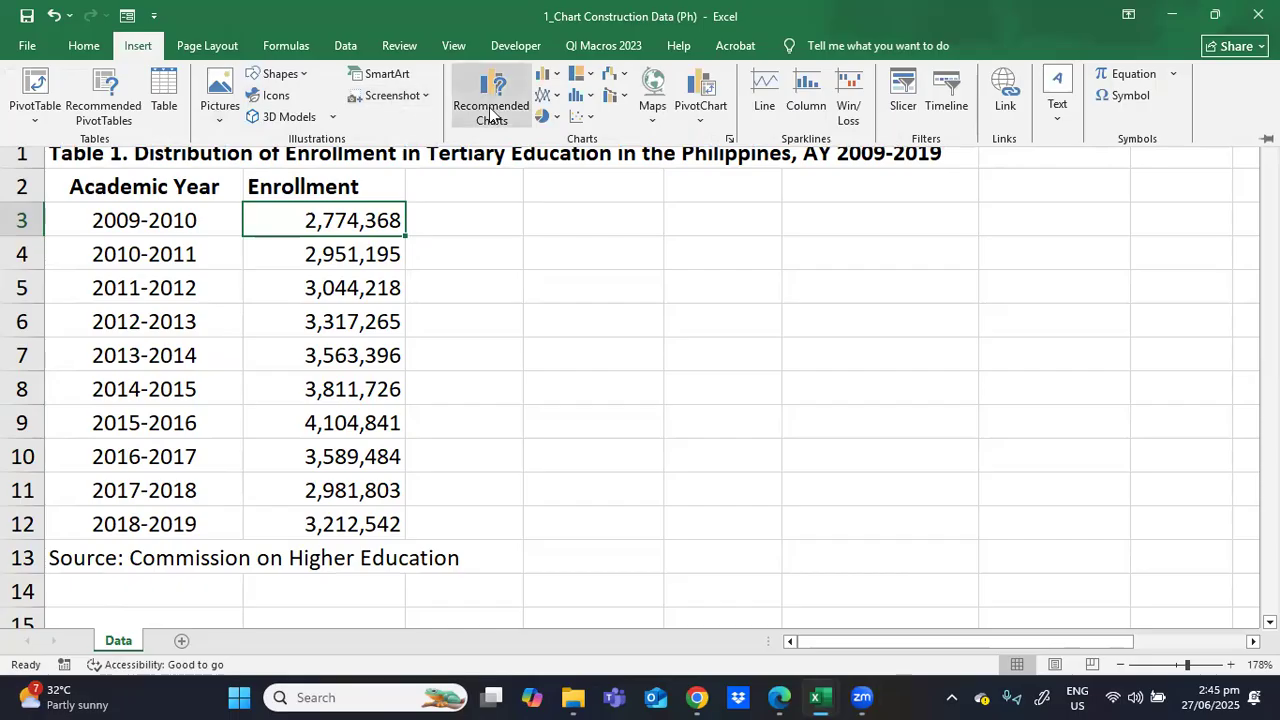
click(556, 96)
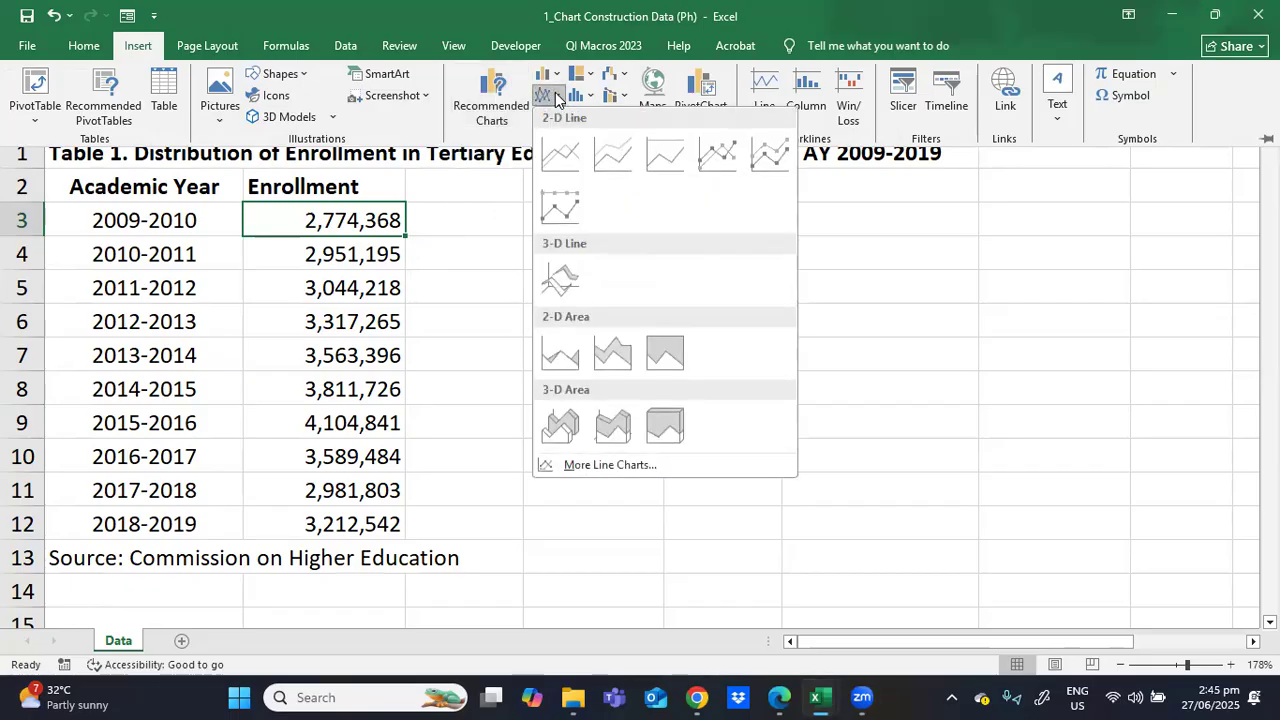
click(716, 155)
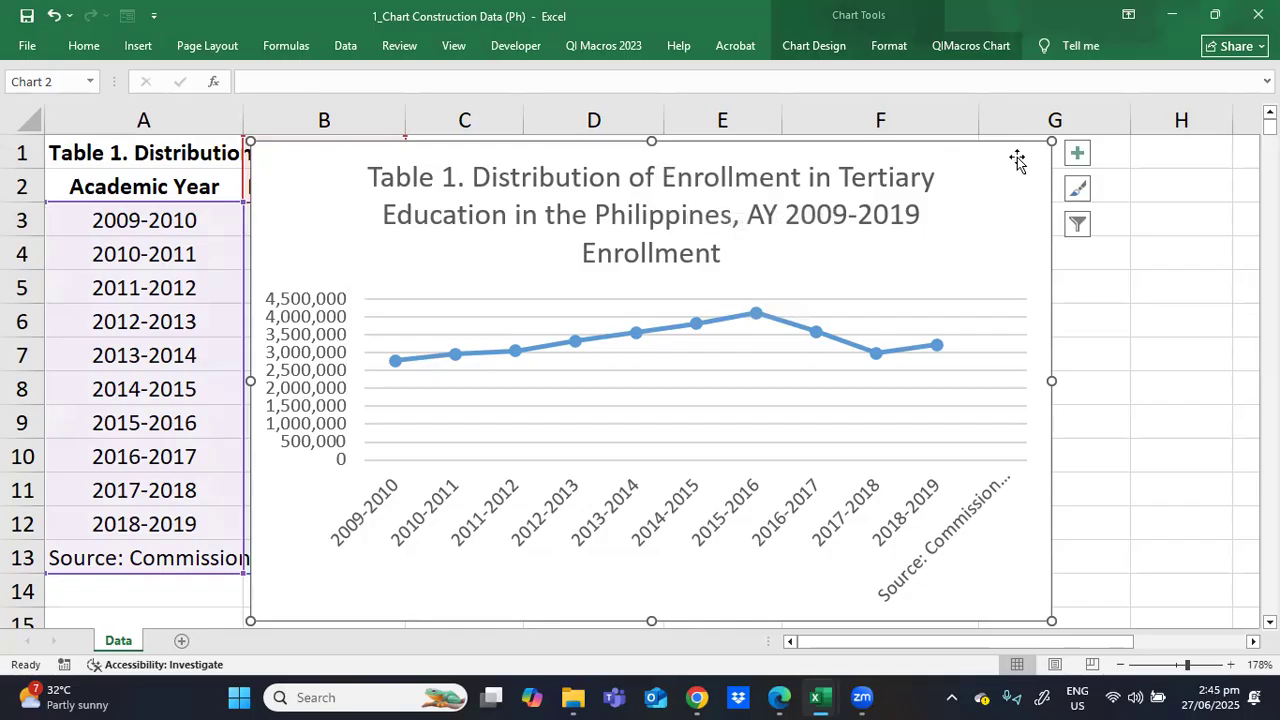
- Move the chart to a new sheet named Line Chart
click(800, 48)
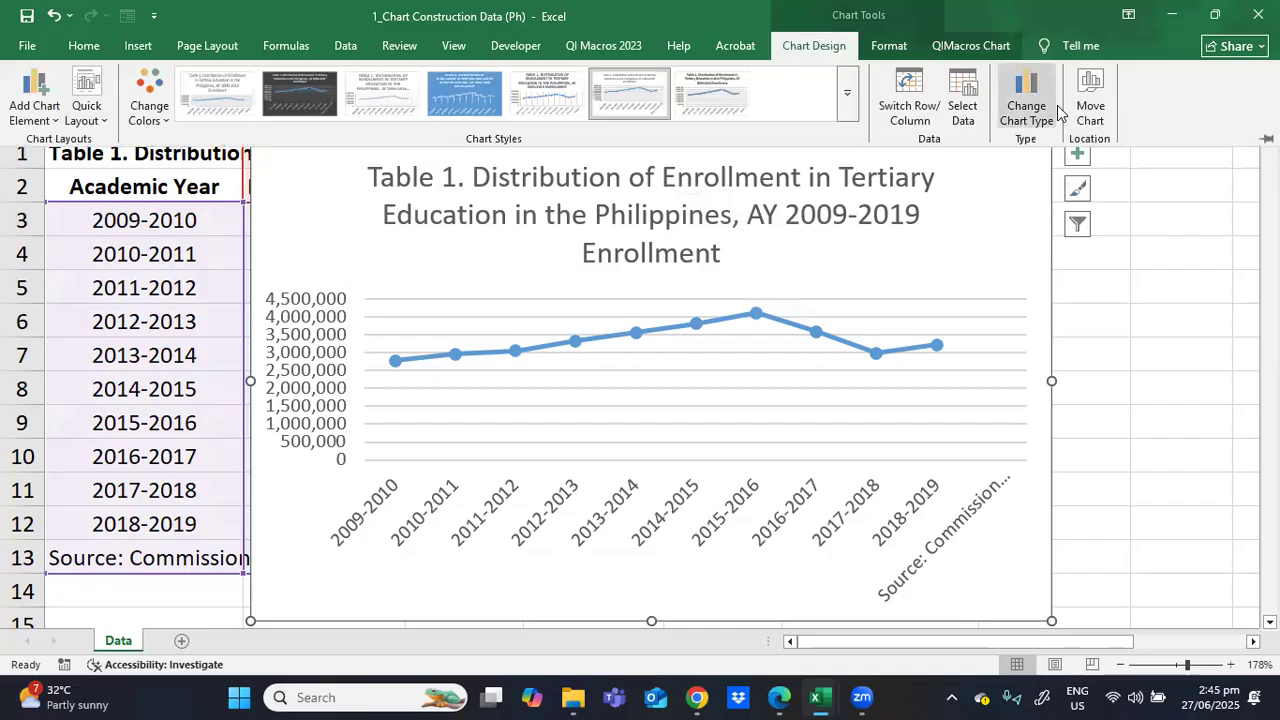
click(1090, 120)
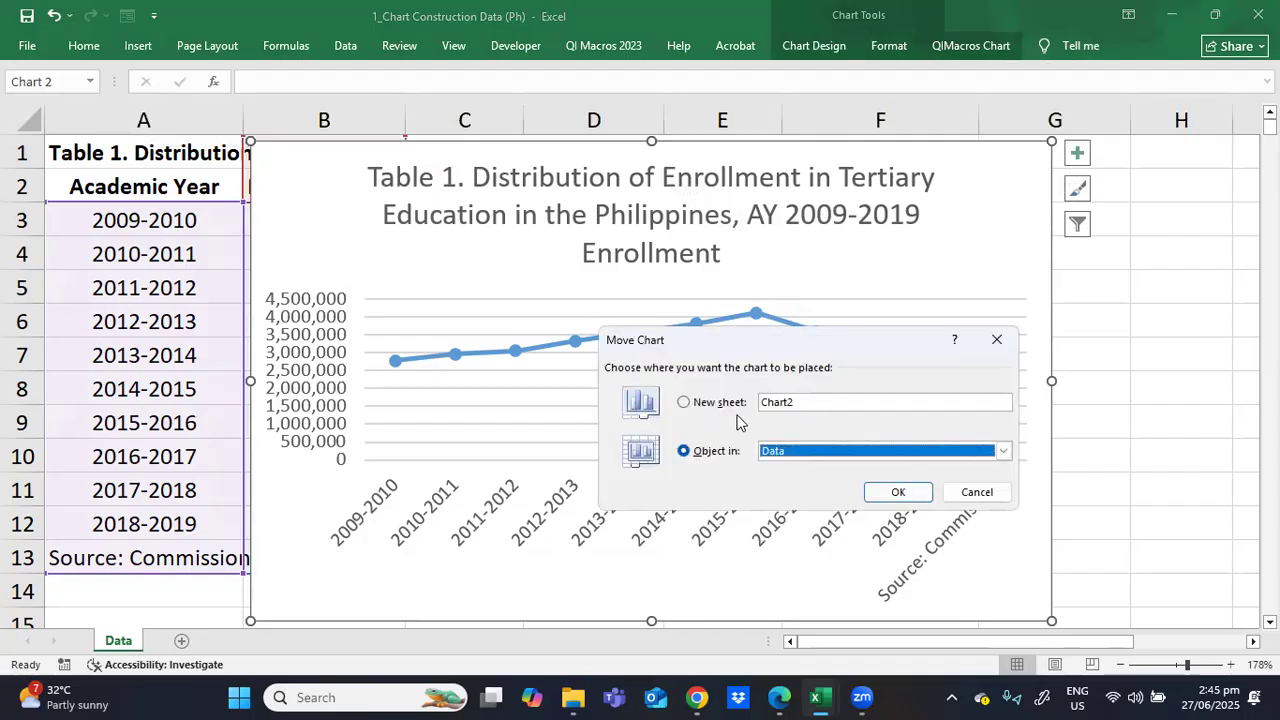
click(684, 403)
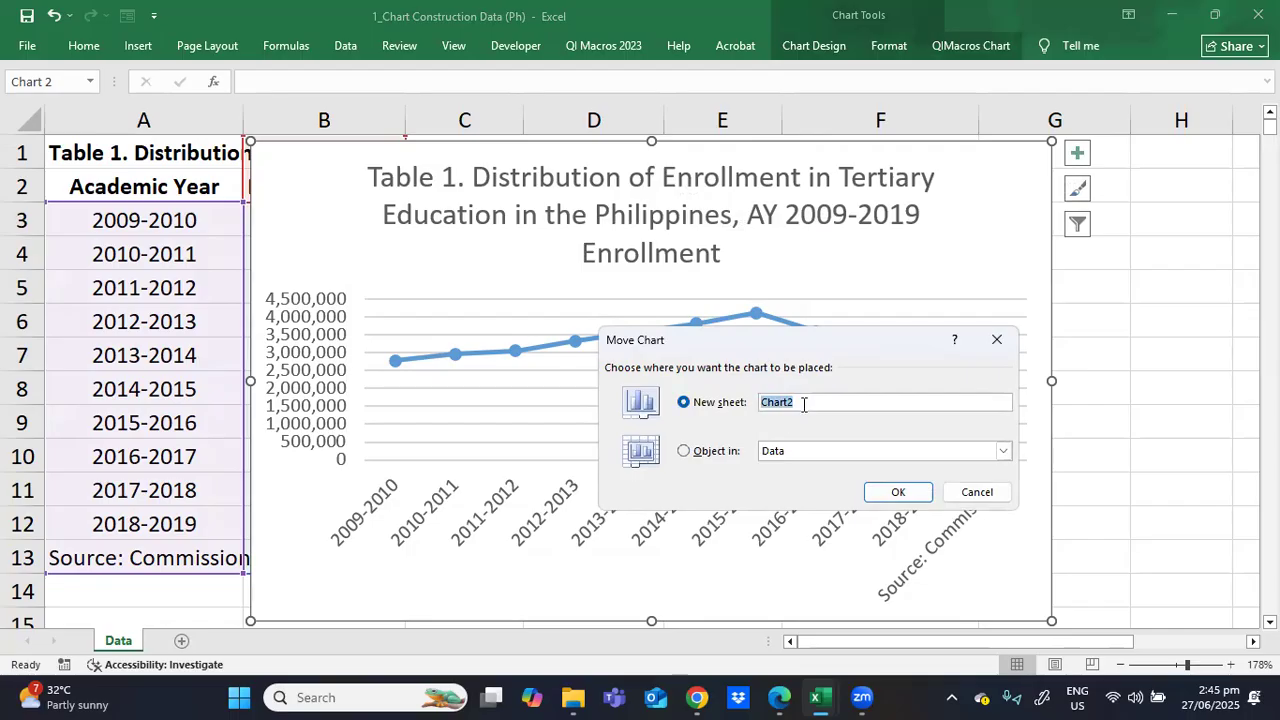
text(Line Char)
click(897, 491)
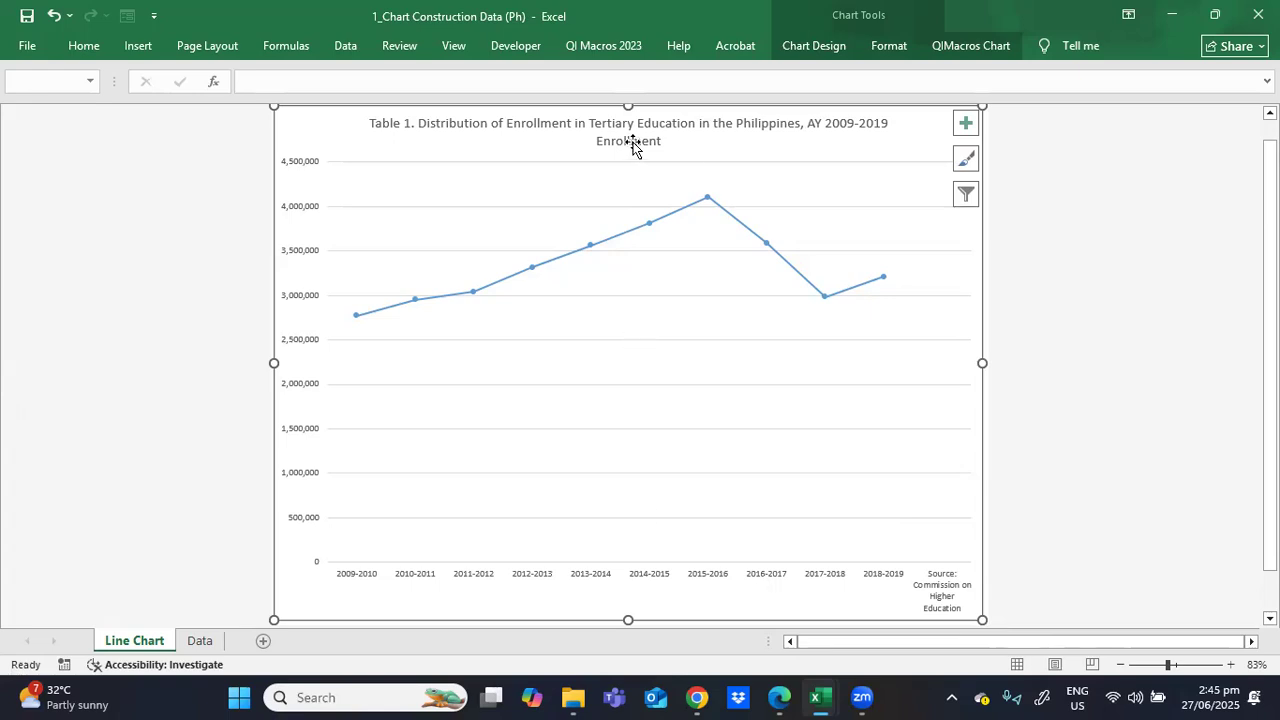
- Select the chart's whole title text, and copy the full table title from cell A1 of the Data sheet
click(627, 139)
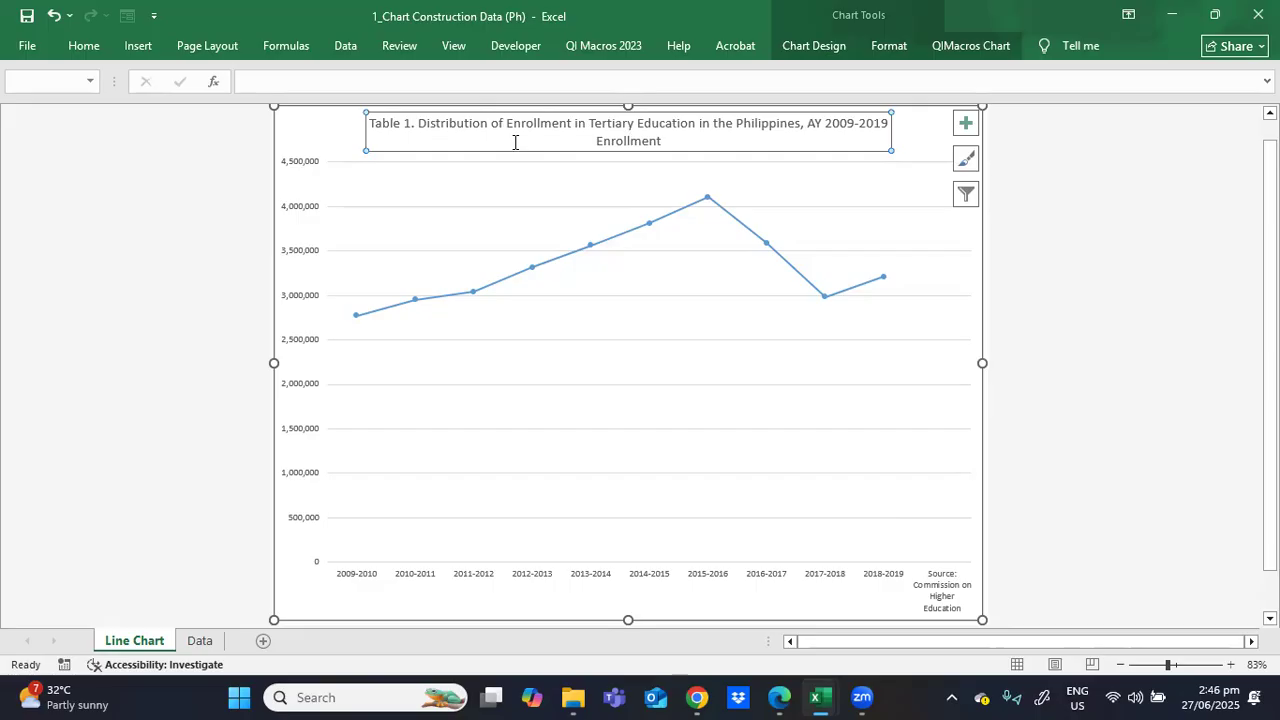
drag(665, 142, 375, 132)
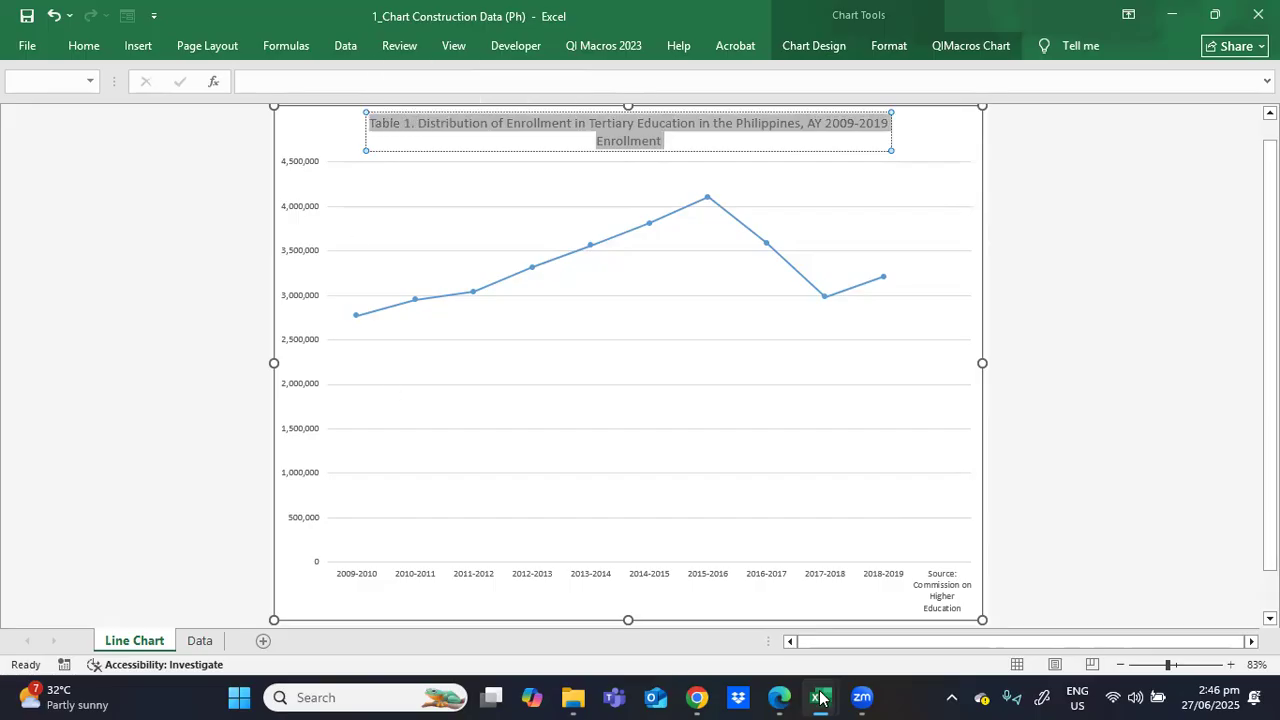
mouse_move(819, 697)
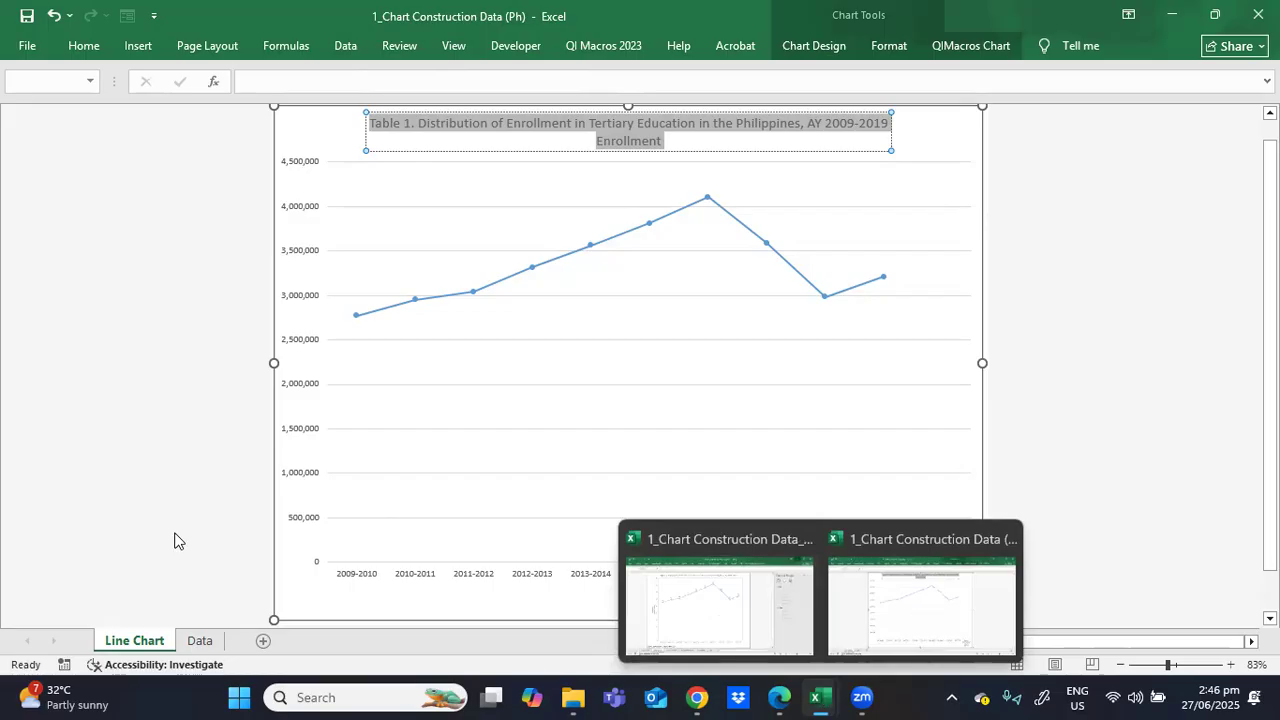
click(197, 644)
click(93, 157)
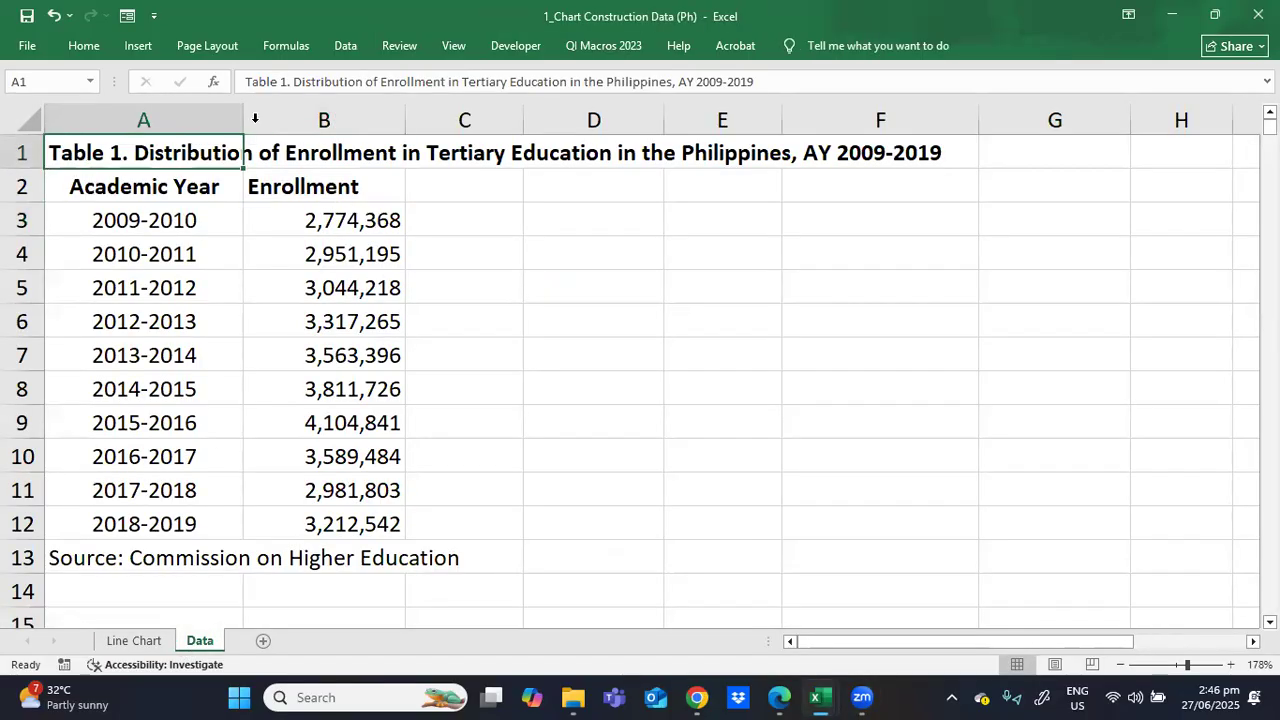
drag(236, 81, 760, 78)
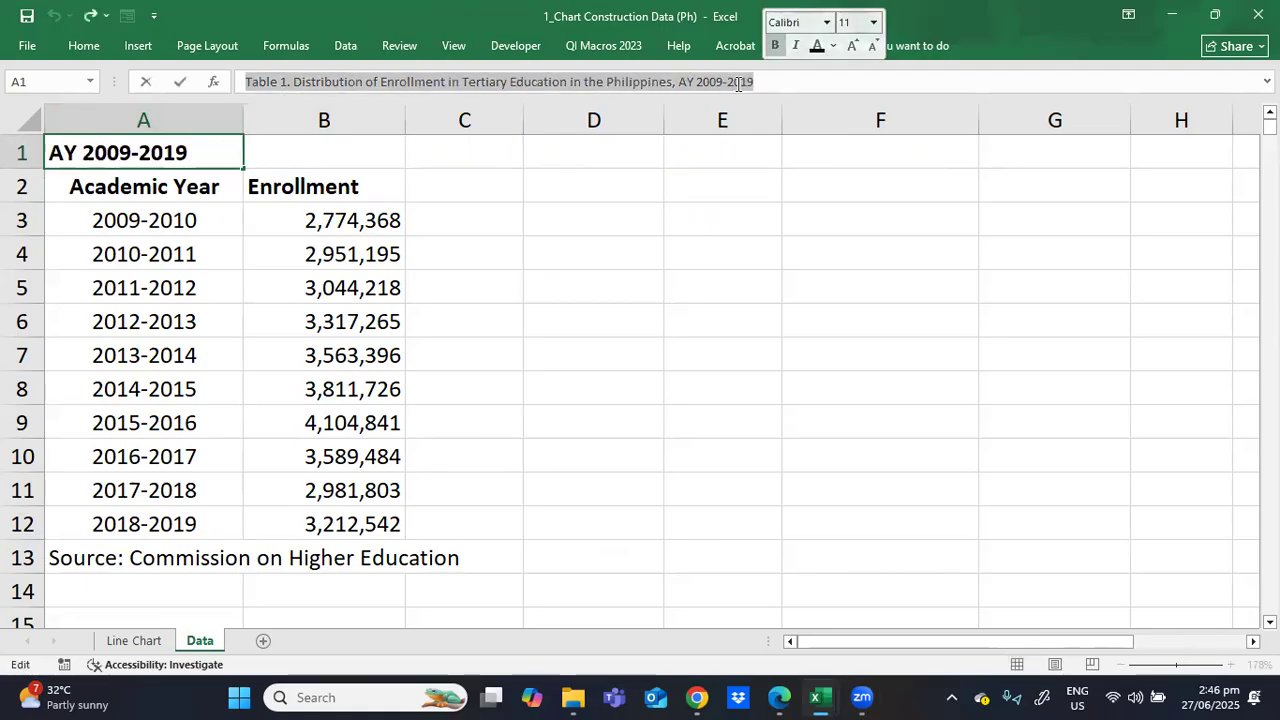
right_click(758, 82)
click(778, 120)
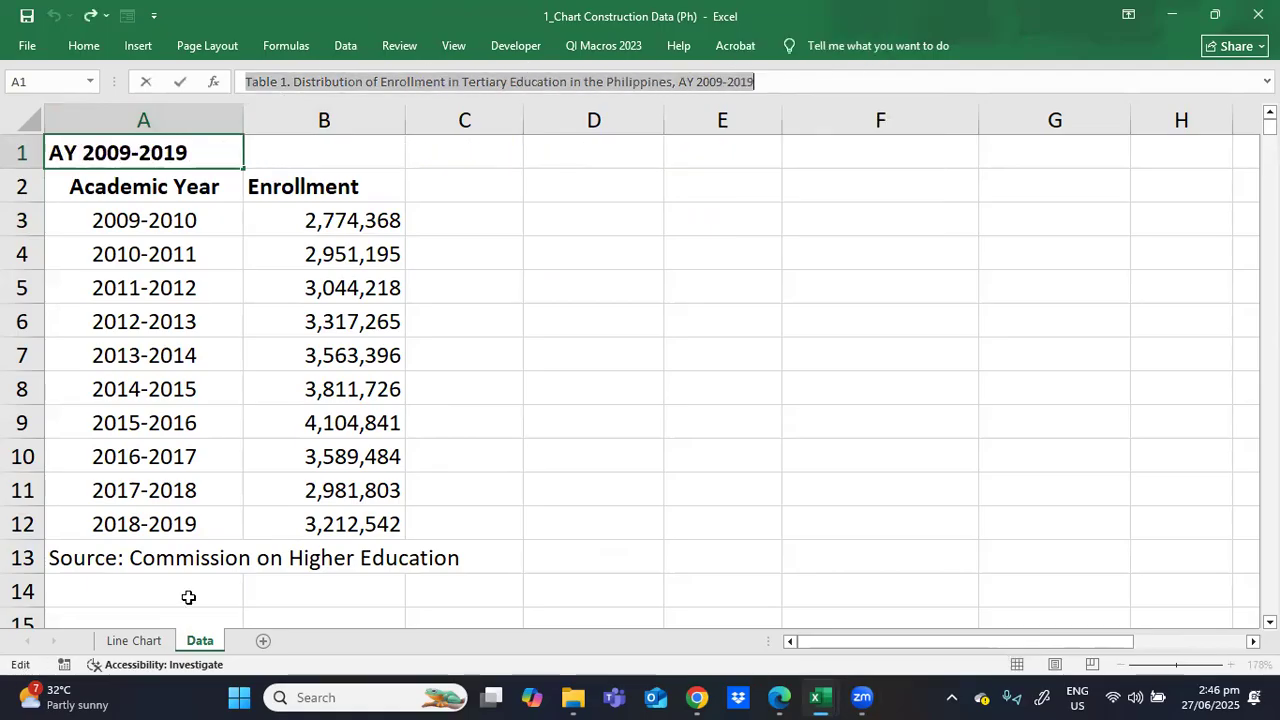
- Replace the selected title text on the Line Chart sheet with the copied table title
click(133, 643)
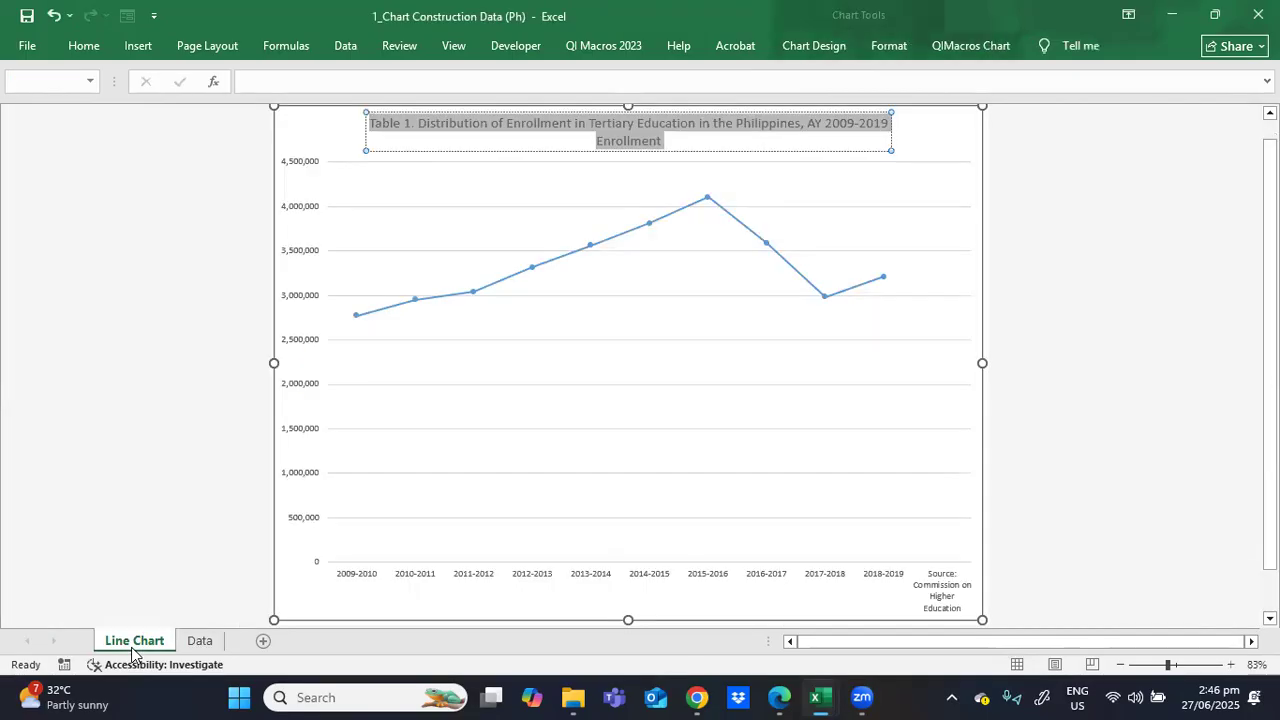
right_click(469, 138)
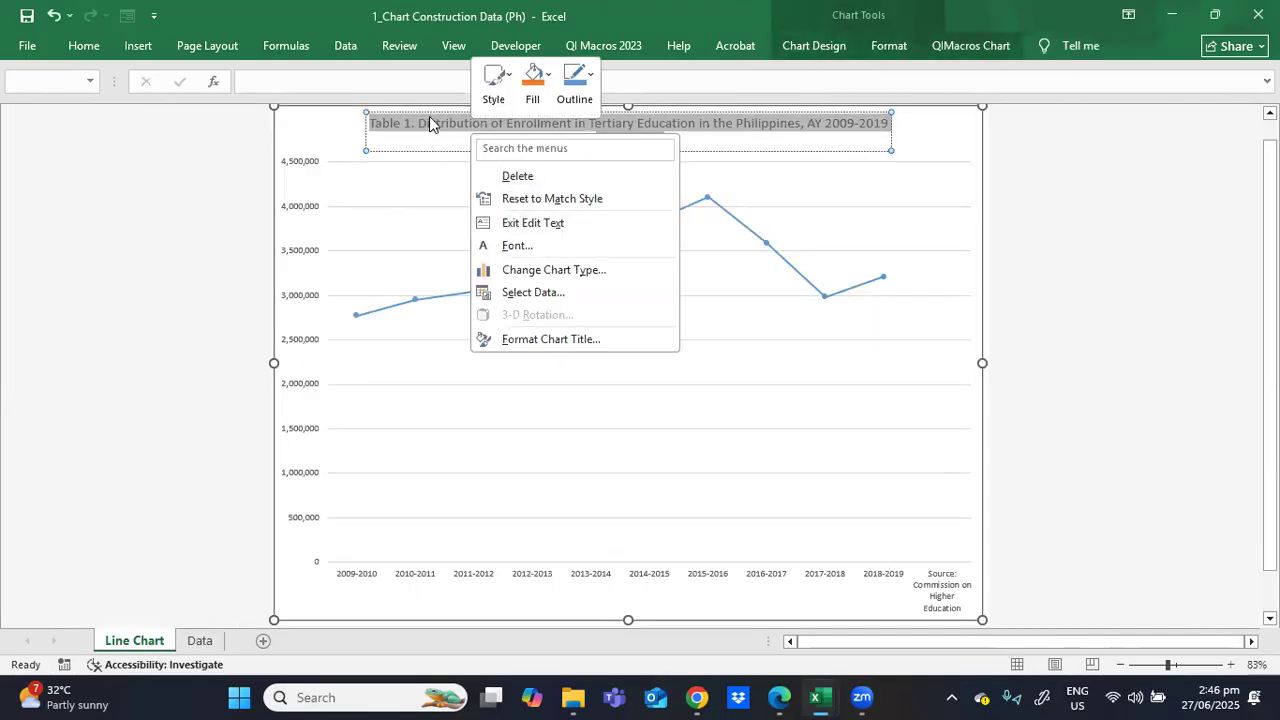
click(84, 50)
click(87, 50)
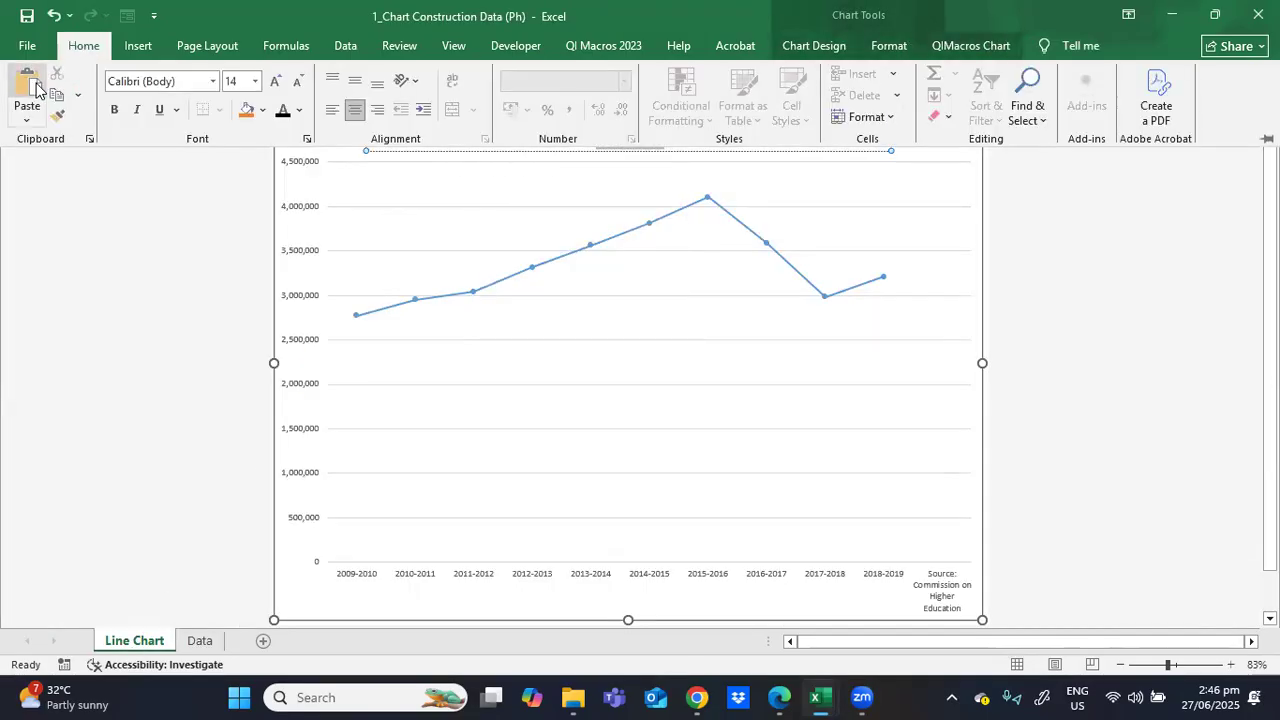
click(38, 86)
click(1067, 291)
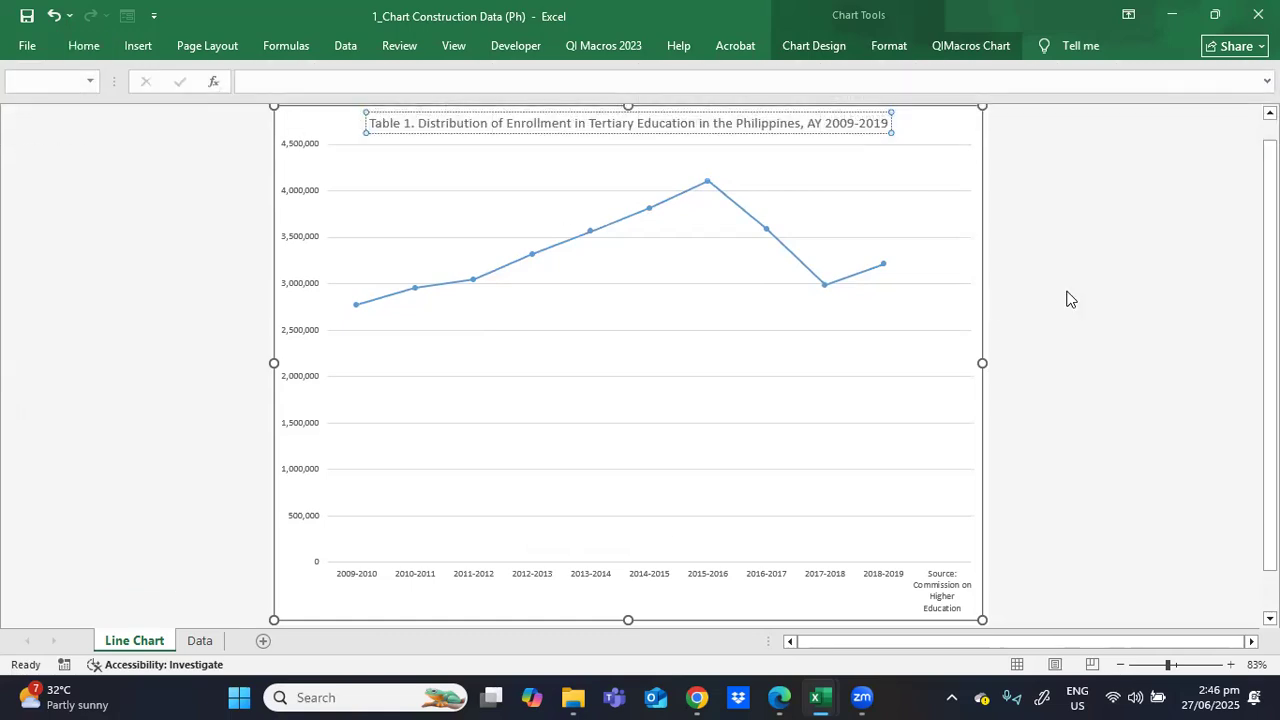
- Change the word Table to Figure in the chart title so it begins with "Figure 1."
drag(1270, 300, 1270, 280)
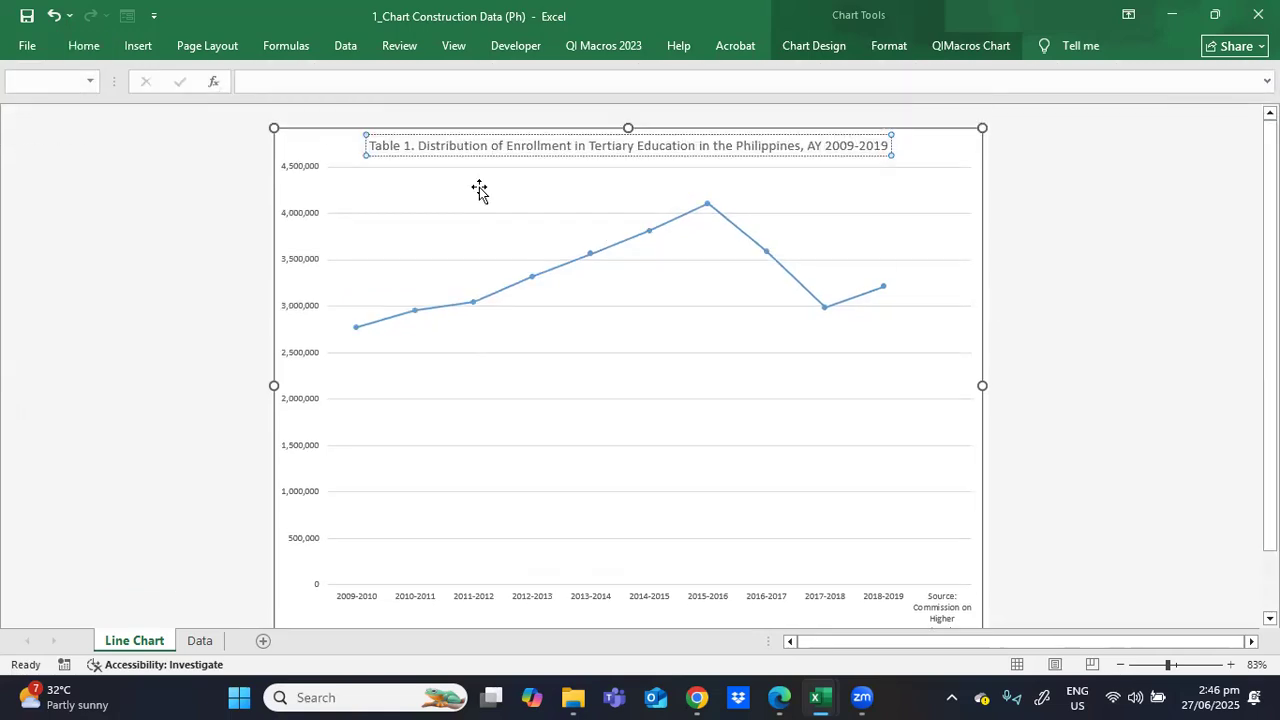
click(400, 145)
key(BackSpace)
key(BackSpace)
key(BackSpace)
key(BackSpace)
key(BackSpace)
key(BackSpace)
text(Figure)
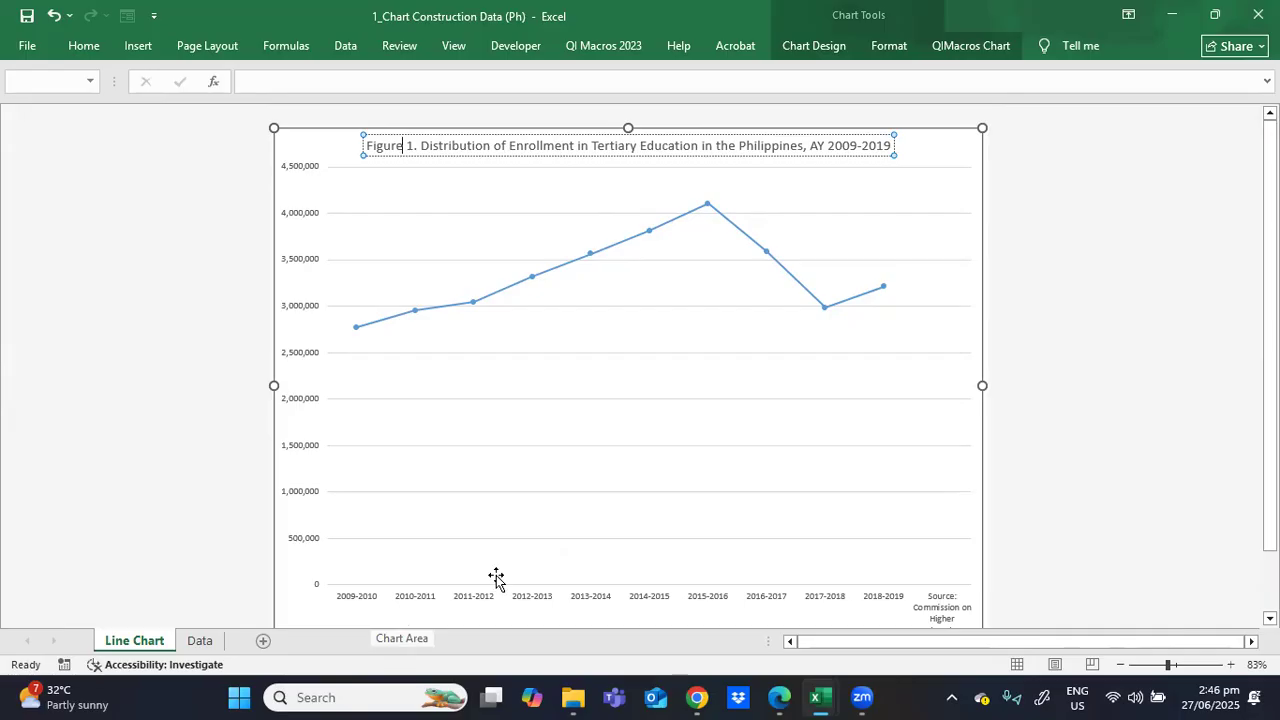
- Set the chart data range to A2:B12 on the Data sheet, leaving out the table title and source rows
click(808, 45)
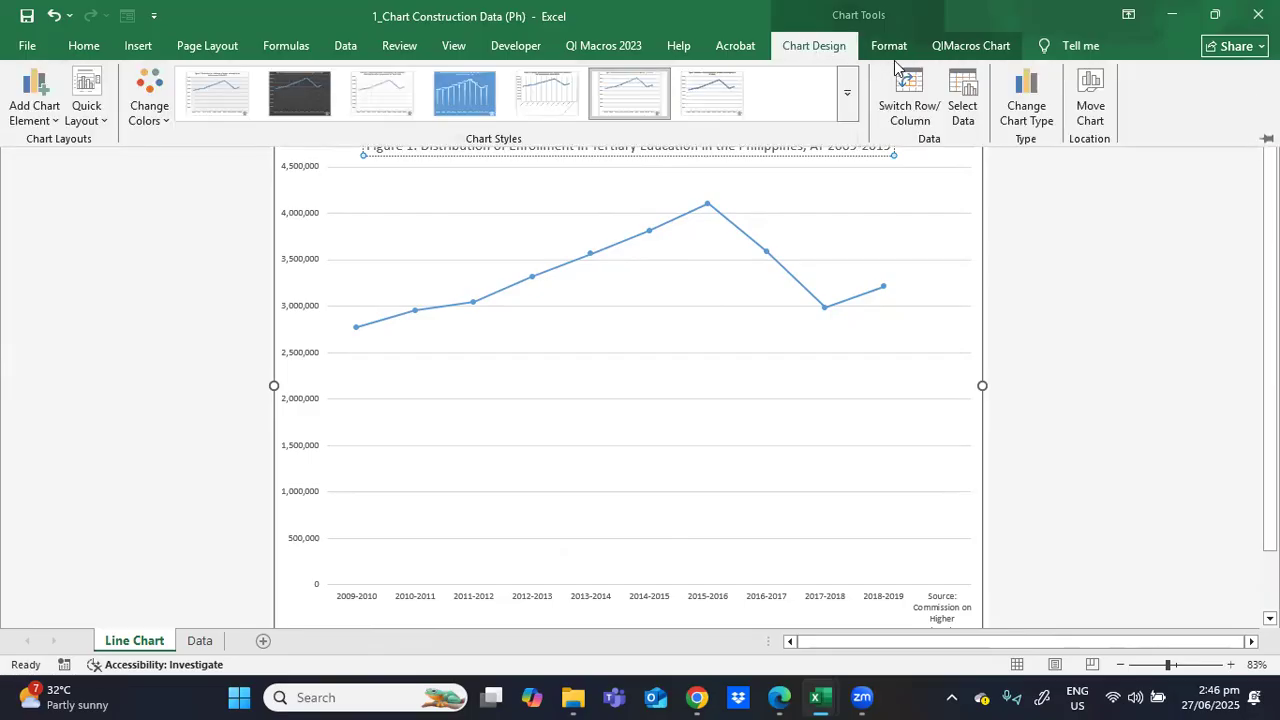
click(962, 98)
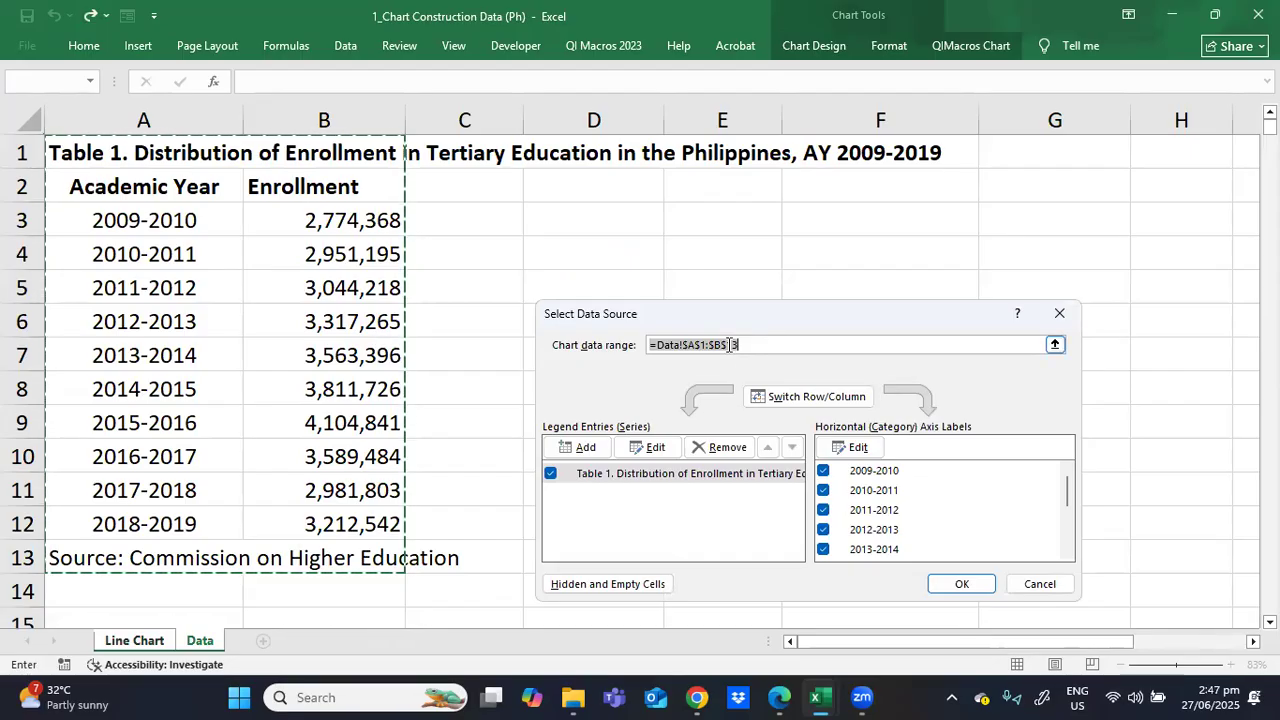
key(BackSpace)
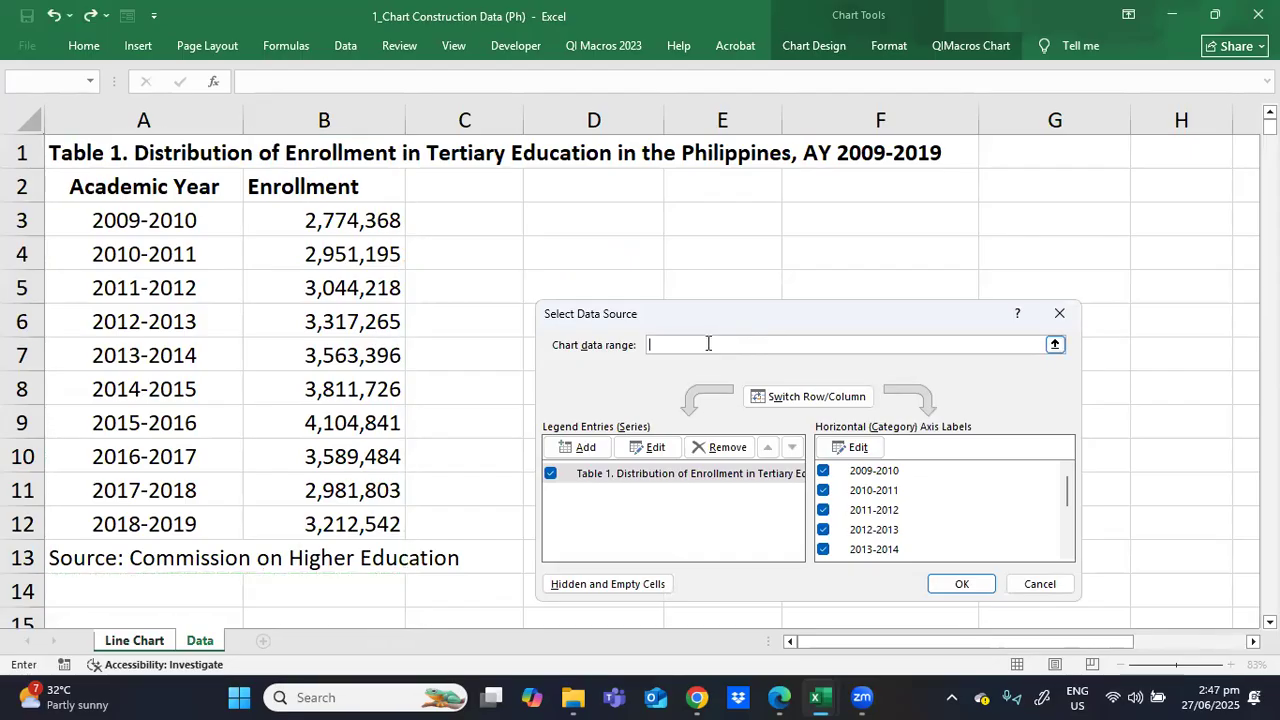
drag(145, 190, 280, 512)
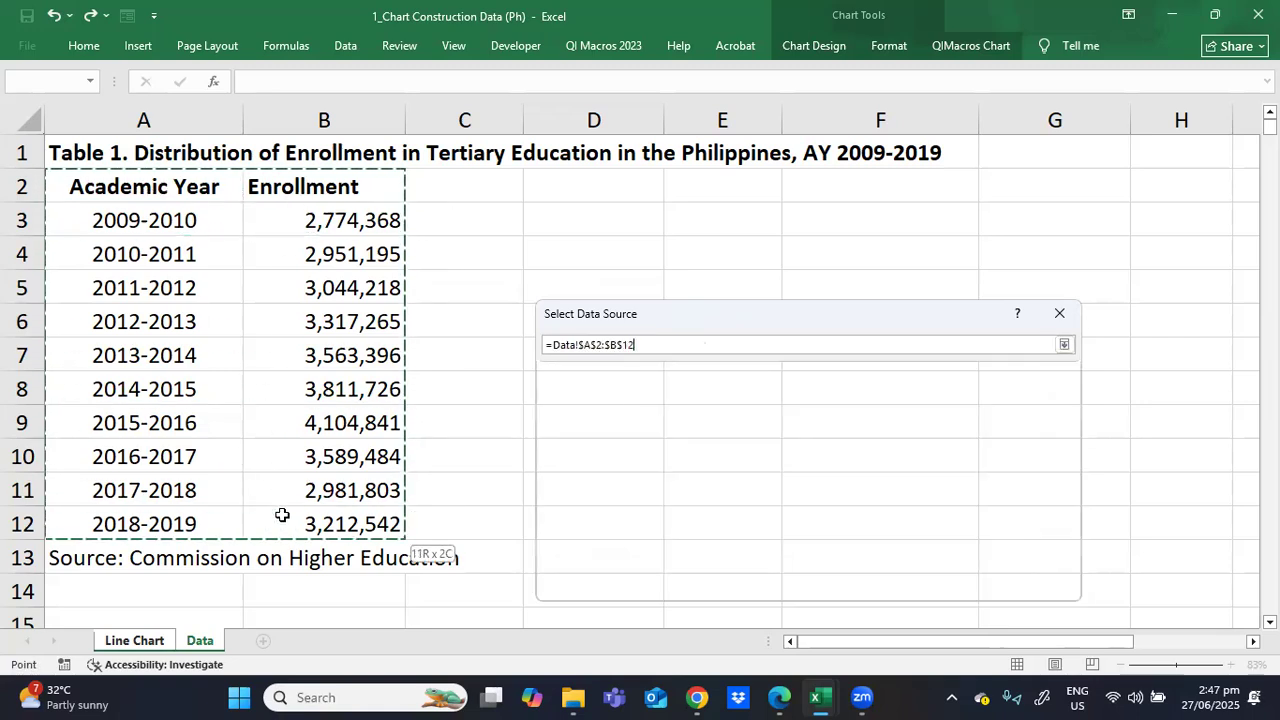
click(945, 584)
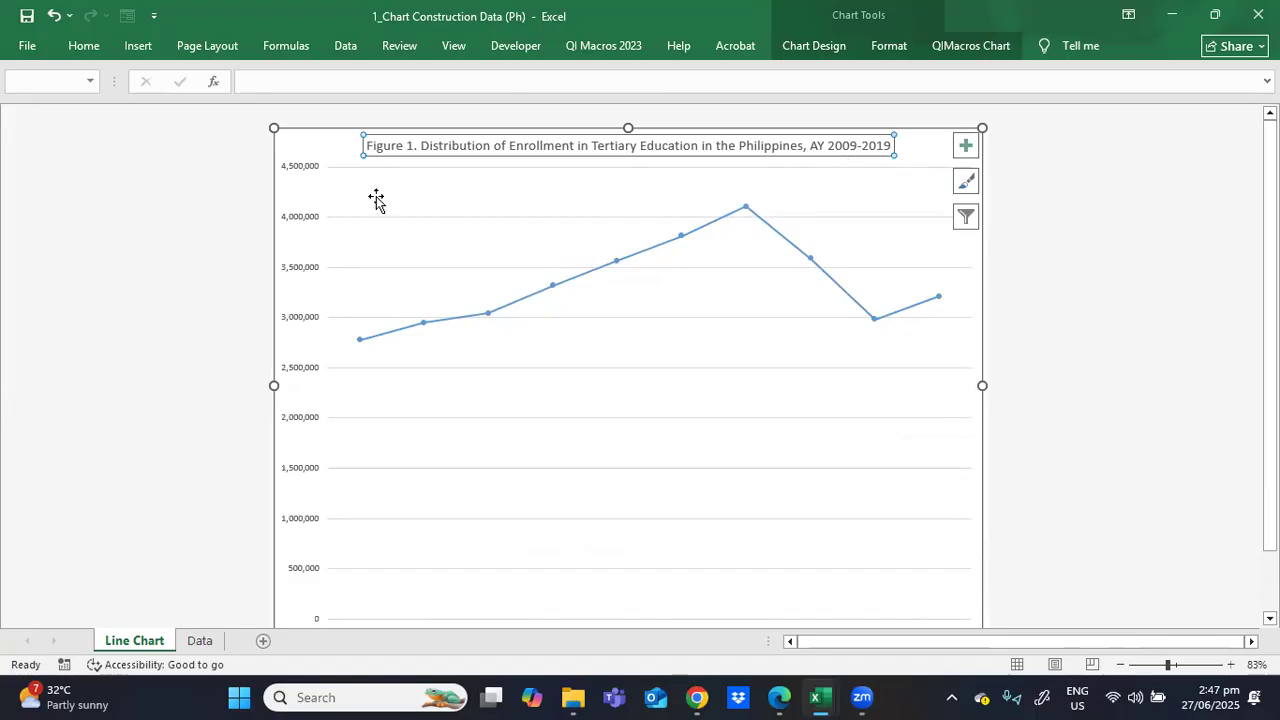
- Add axis titles to the chart, keeping only the primary vertical one and removing the primary horizontal one
click(966, 150)
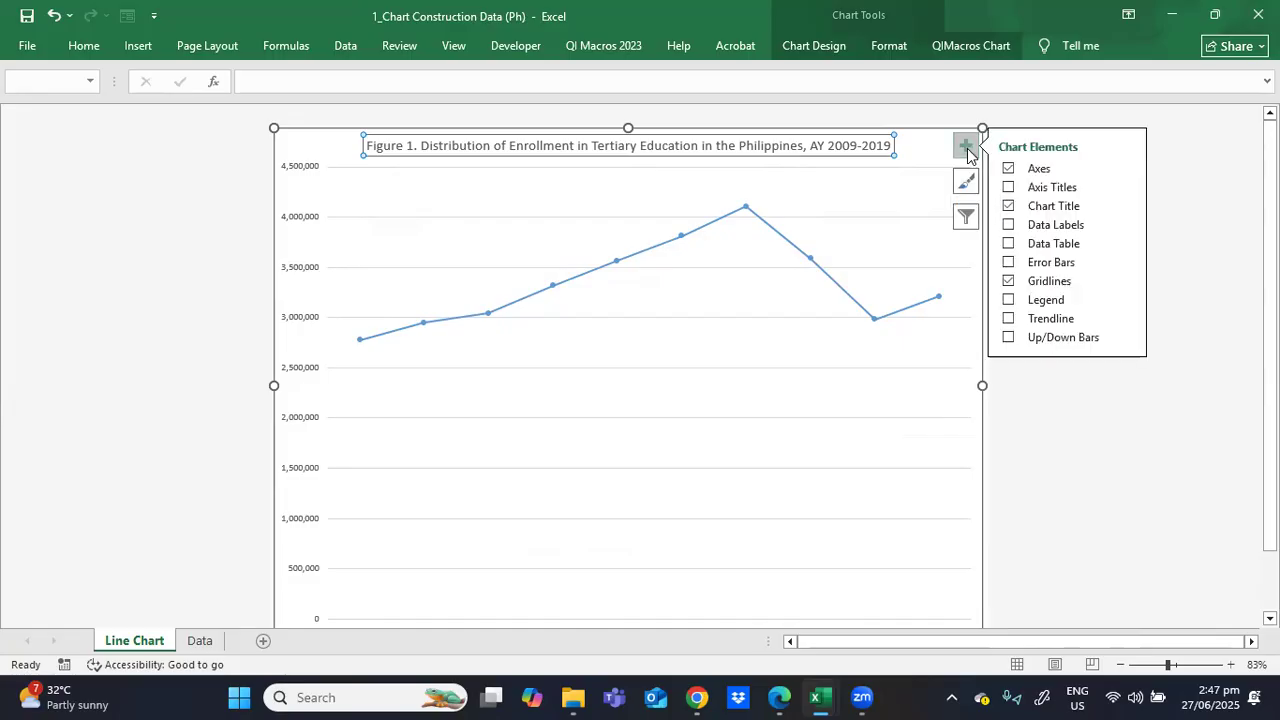
click(1063, 190)
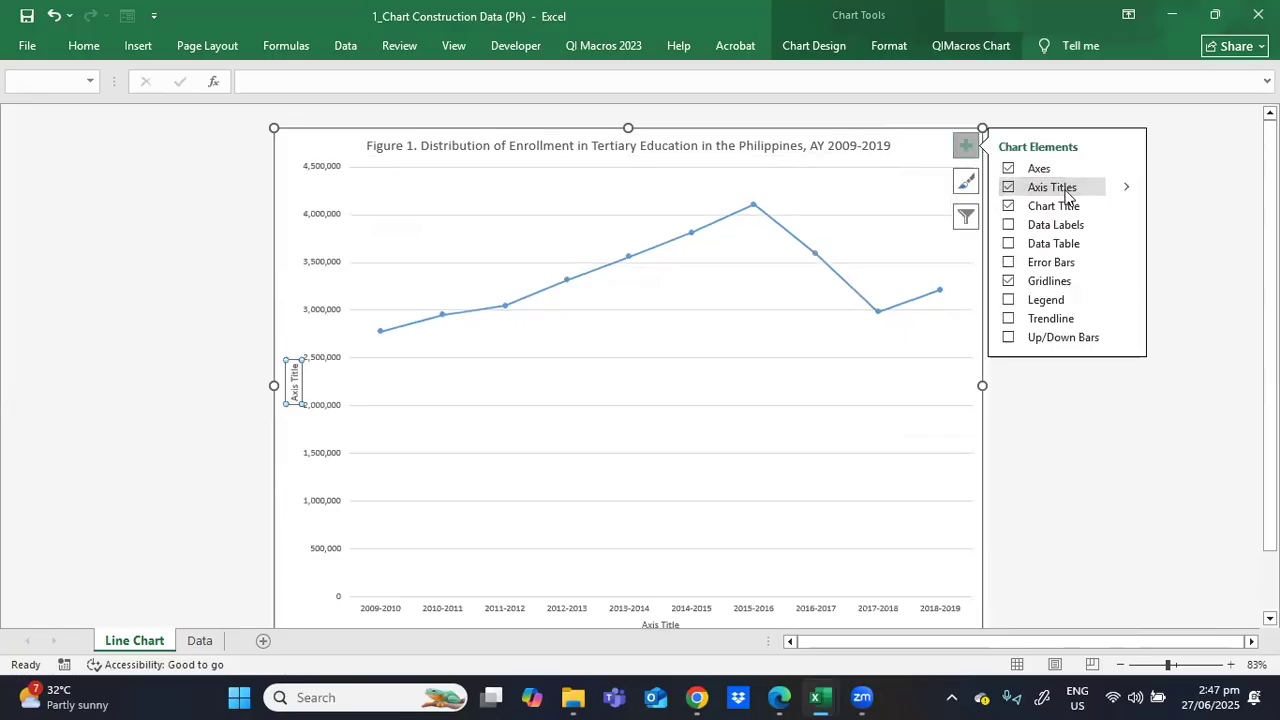
click(1124, 190)
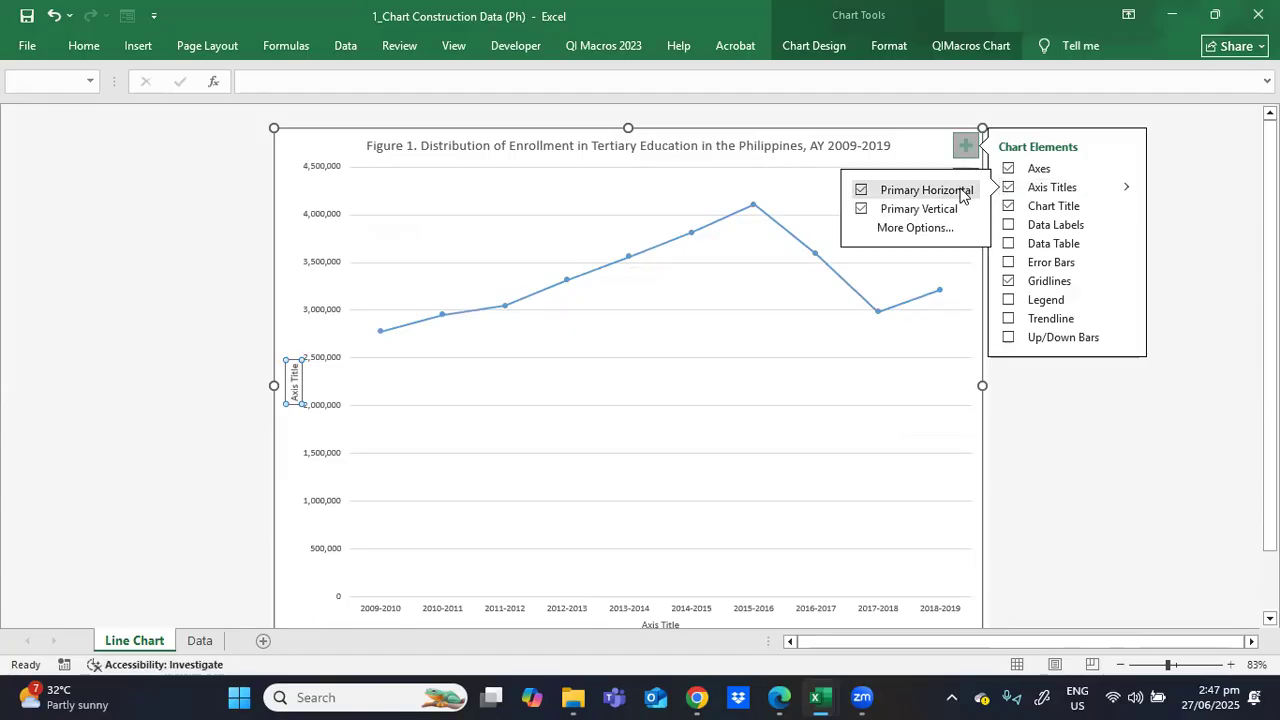
click(861, 190)
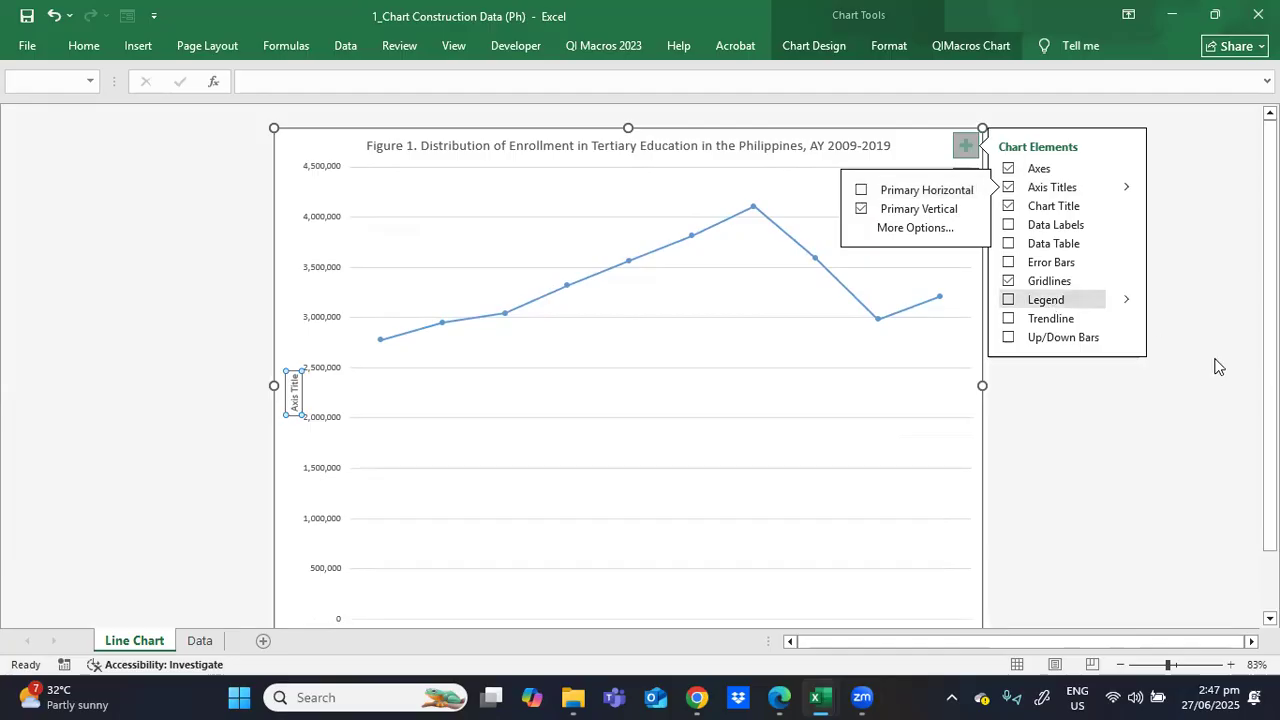
- Replace the placeholder text of the vertical axis title with "Enrollemnt"
scroll(1270, 350, down, 1)
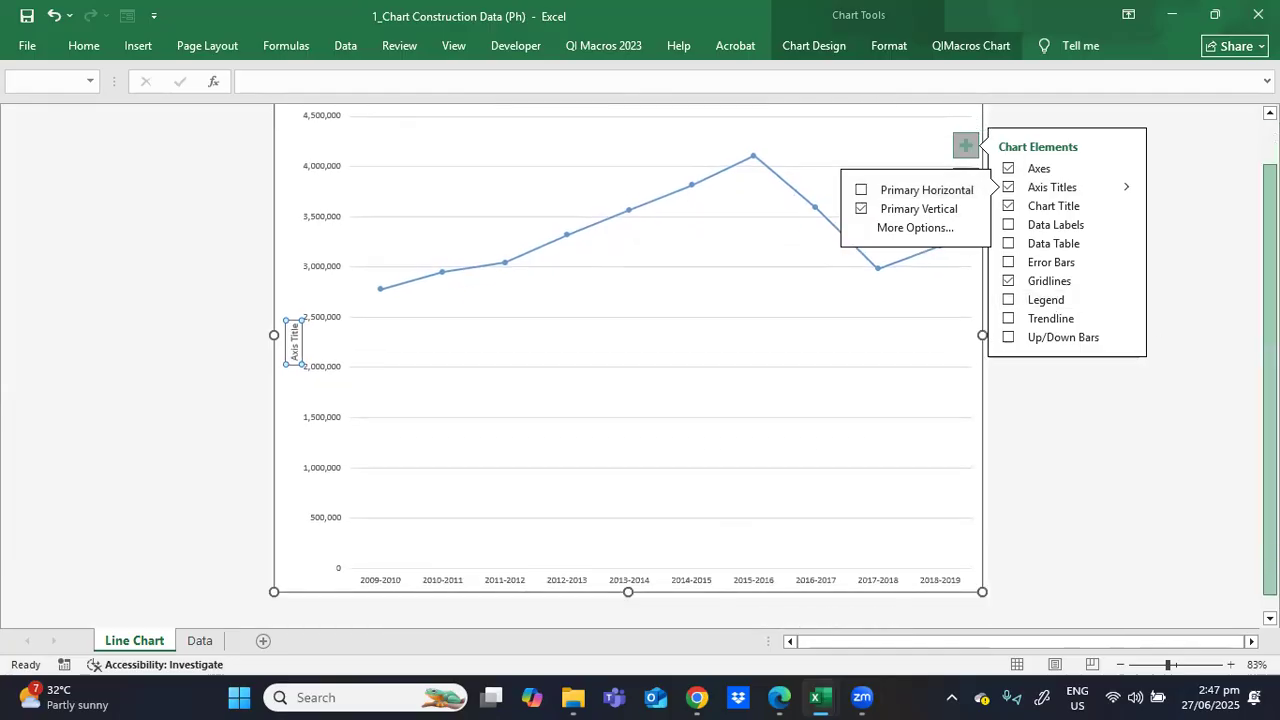
scroll(1270, 350, up, 1)
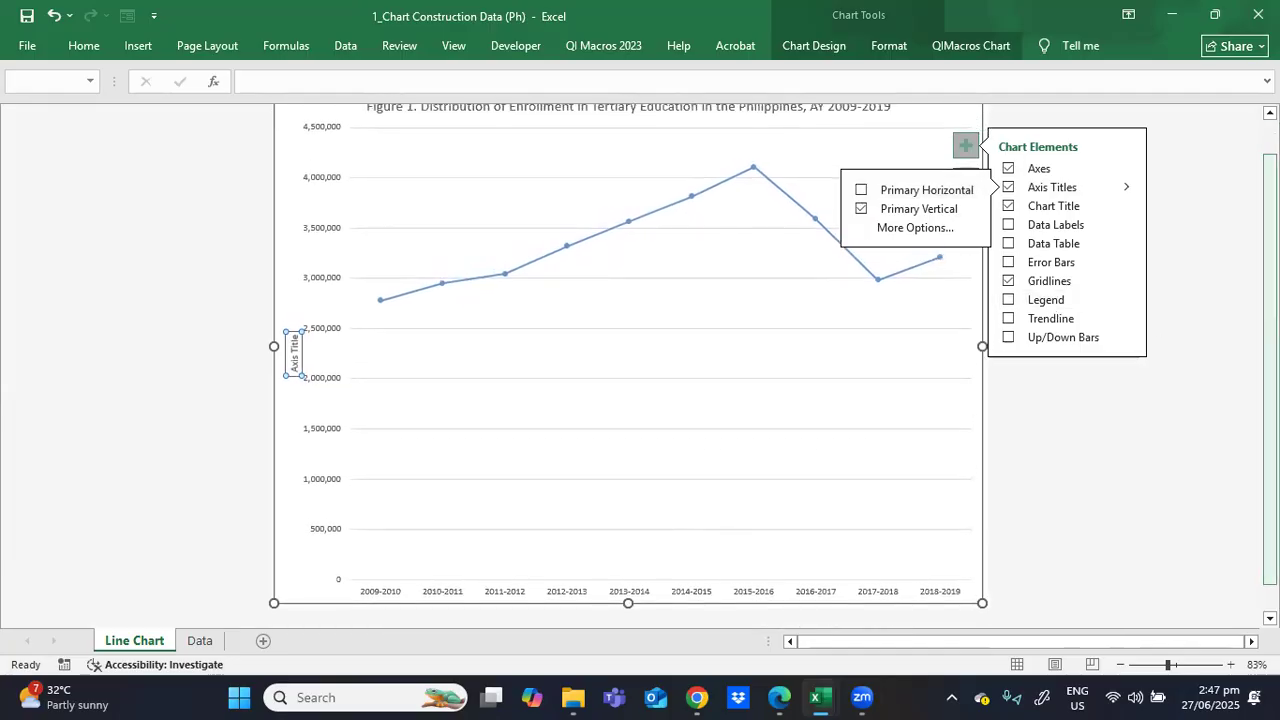
scroll(1270, 350, up, 1)
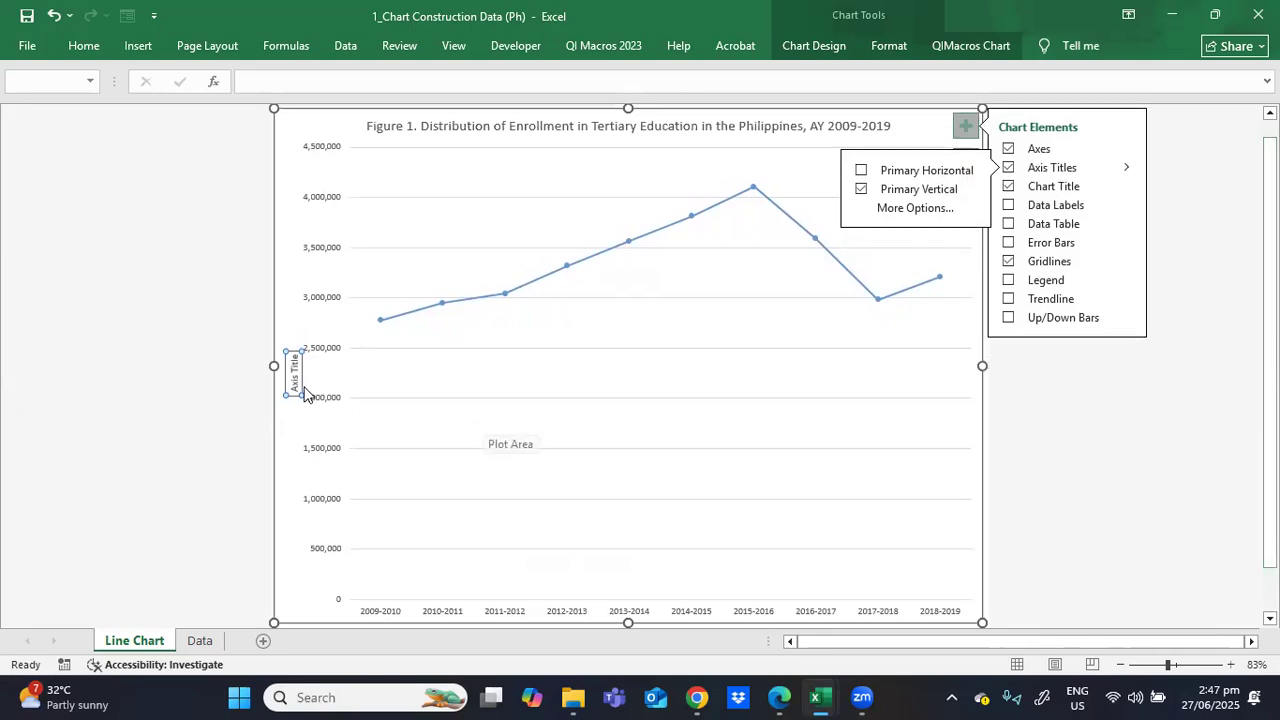
click(295, 385)
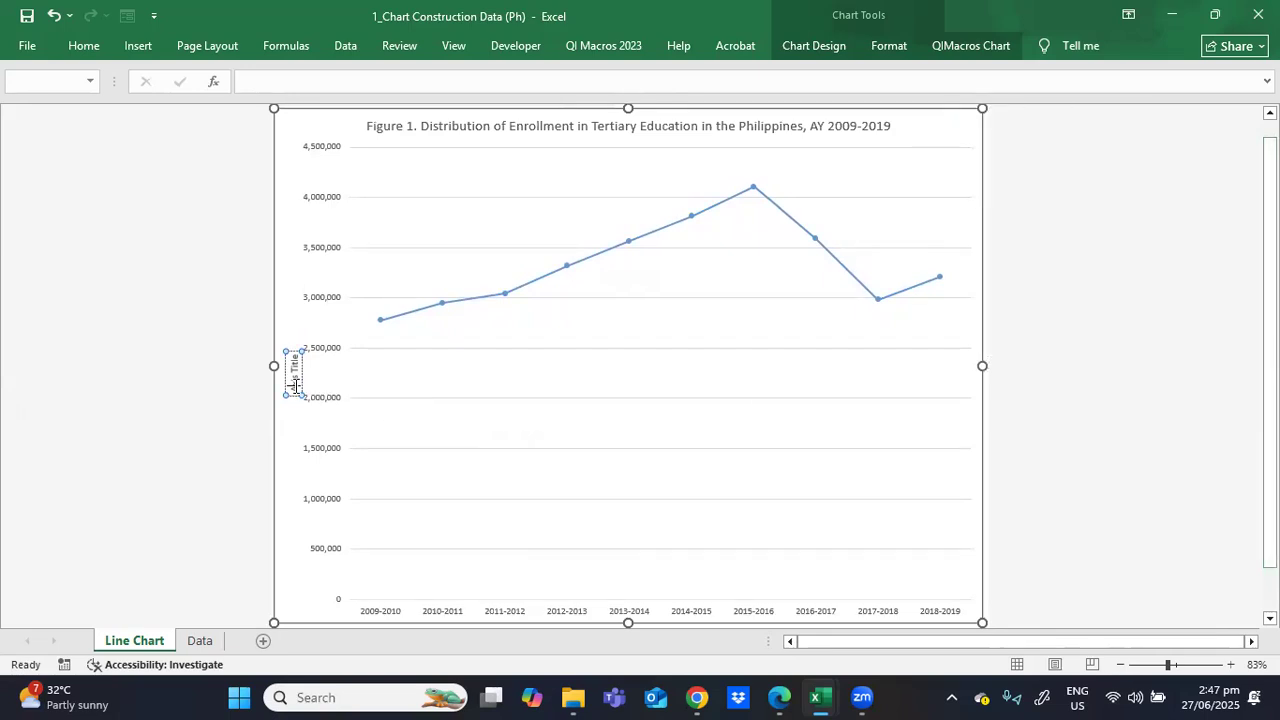
key(BackSpace)
text(Enrollmentxis Tit)
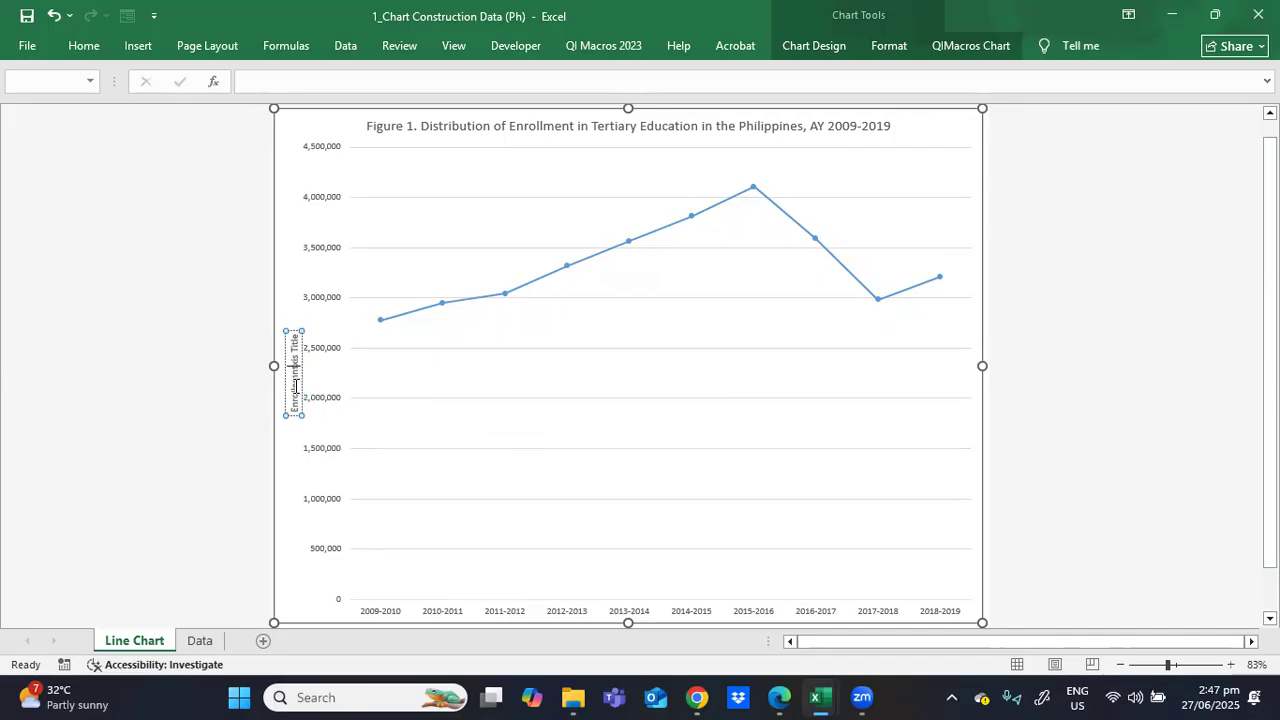
key(Delete)
key(Delete)
key(Delete)
key(Delete)
key(Delete)
key(Delete)
key(Delete)
key(Delete)
key(Delete)
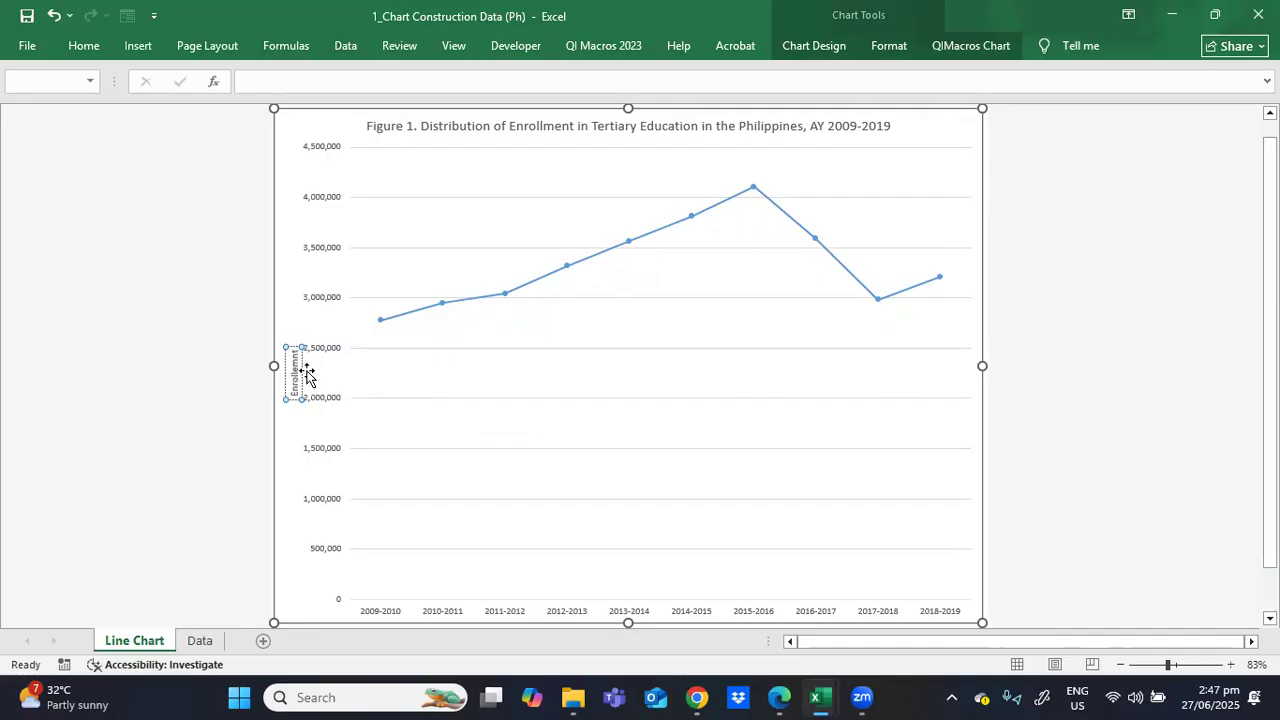
click(290, 321)
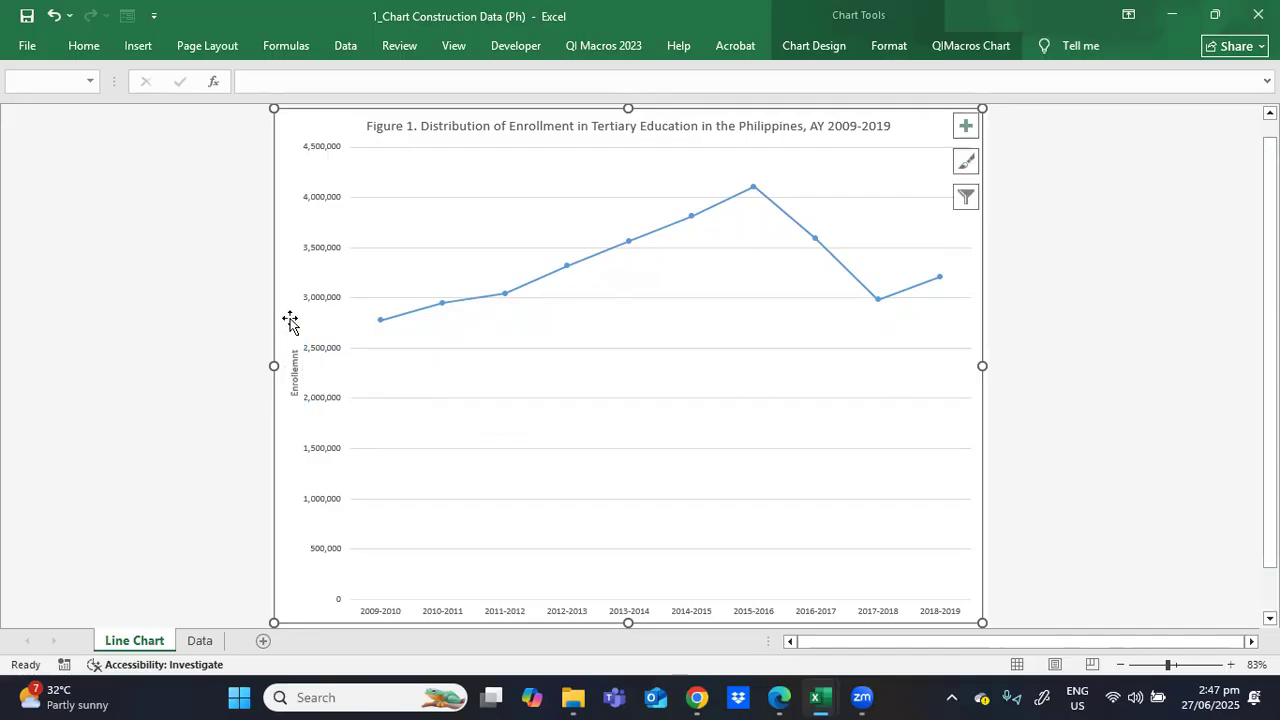
- Set the vertical axis display units to 100000 and delete the "x 100000" units label from the chart
click(317, 150)
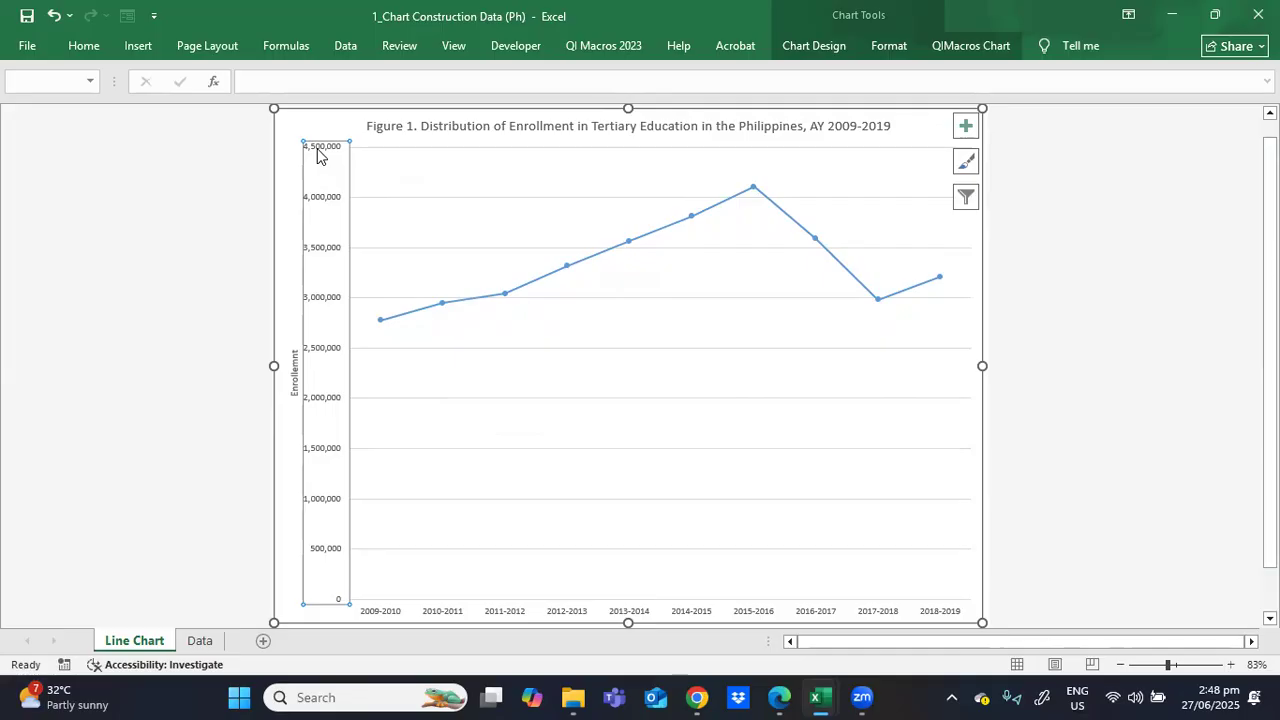
right_click(317, 154)
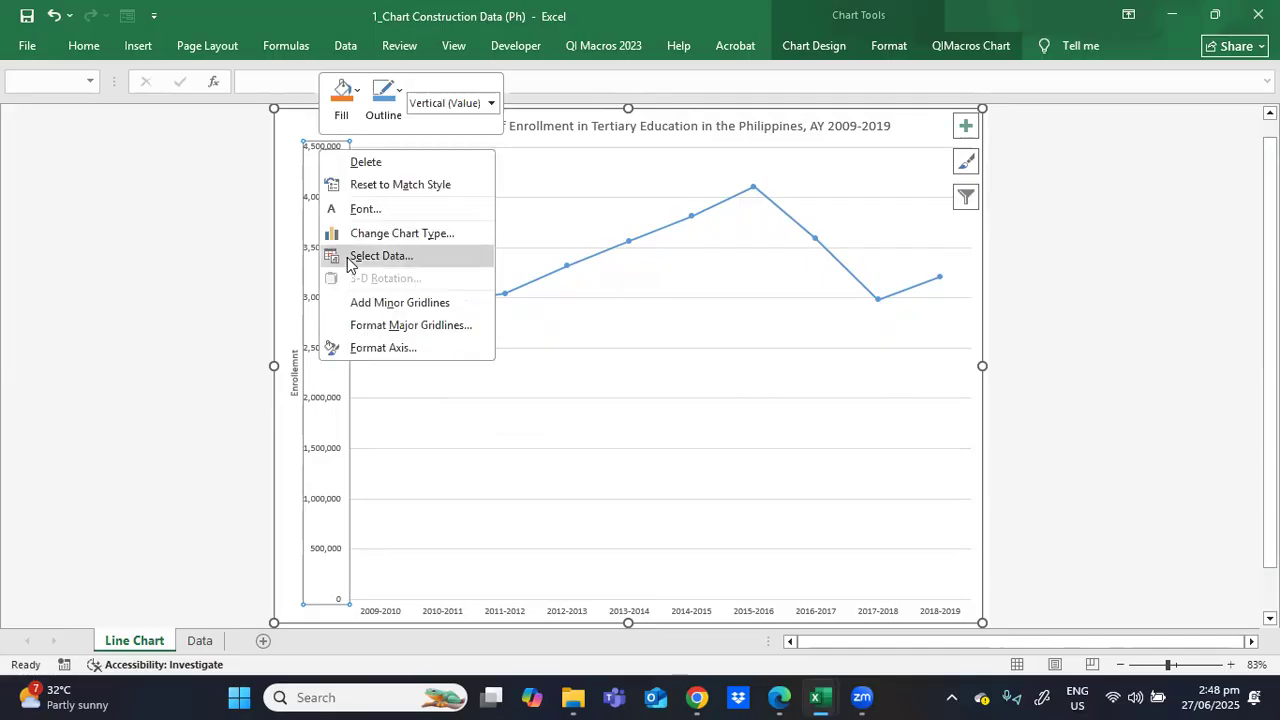
click(364, 347)
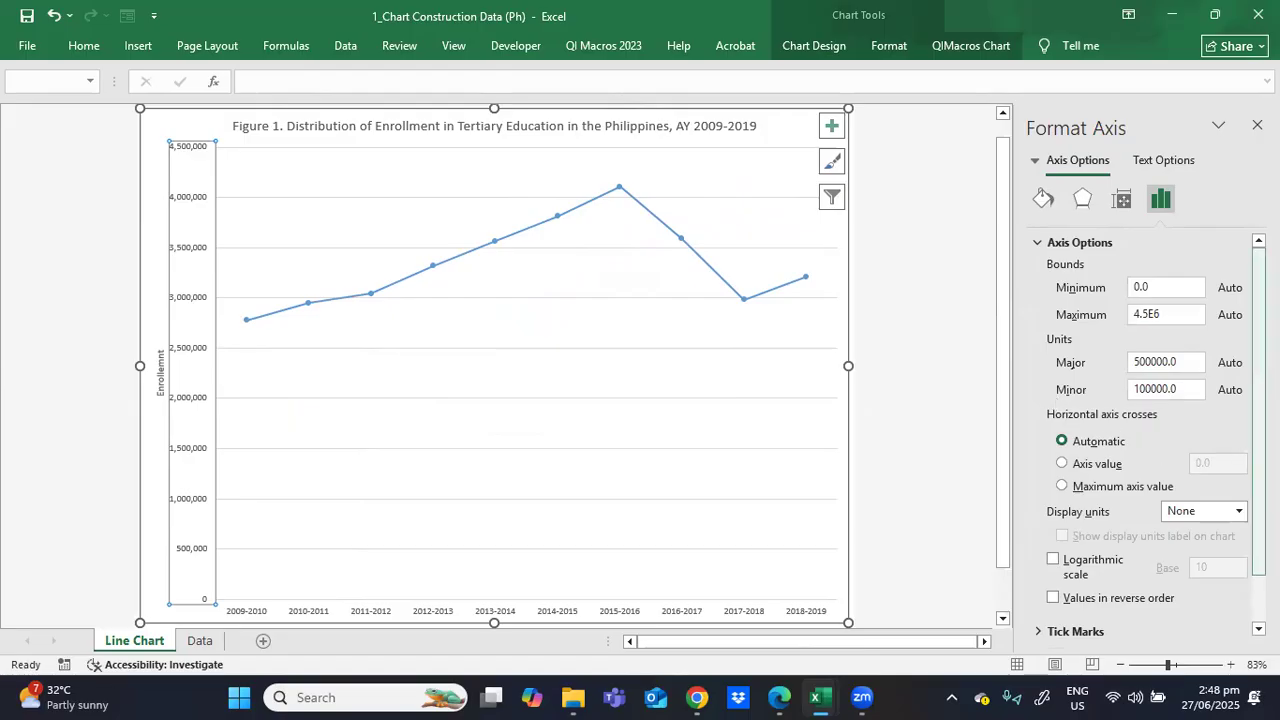
scroll(1210, 468, down, 1)
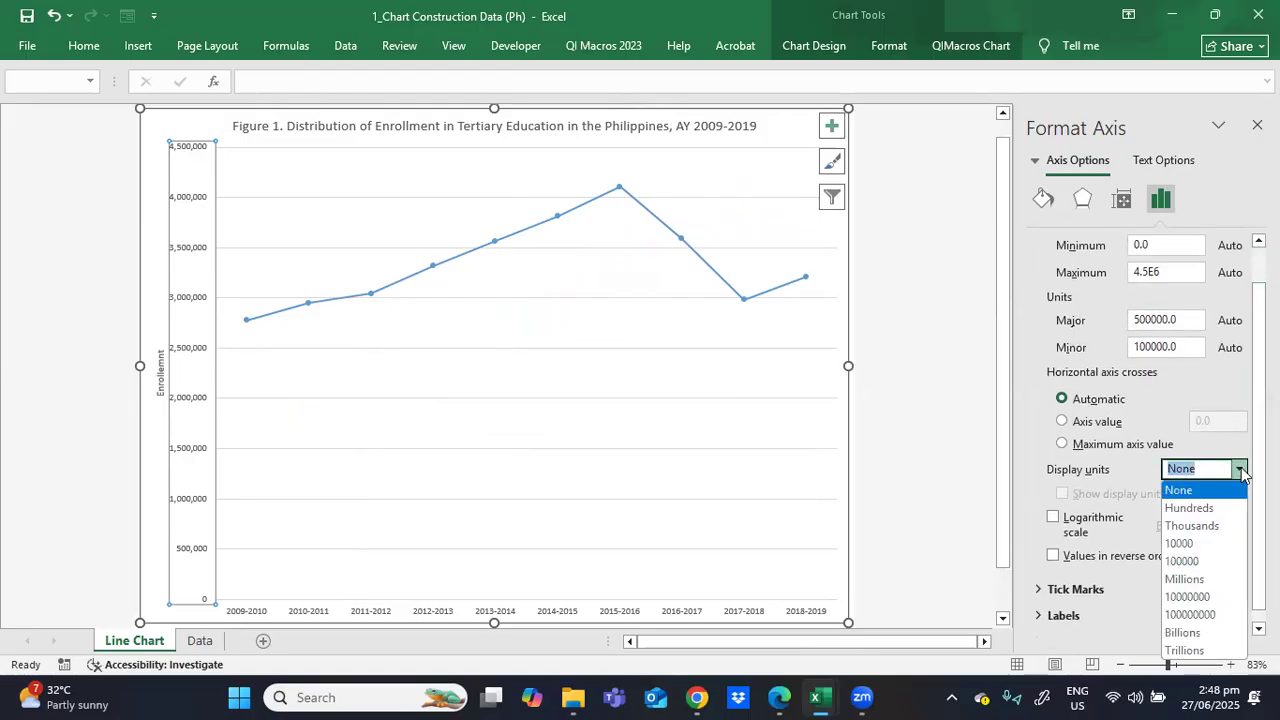
click(1200, 563)
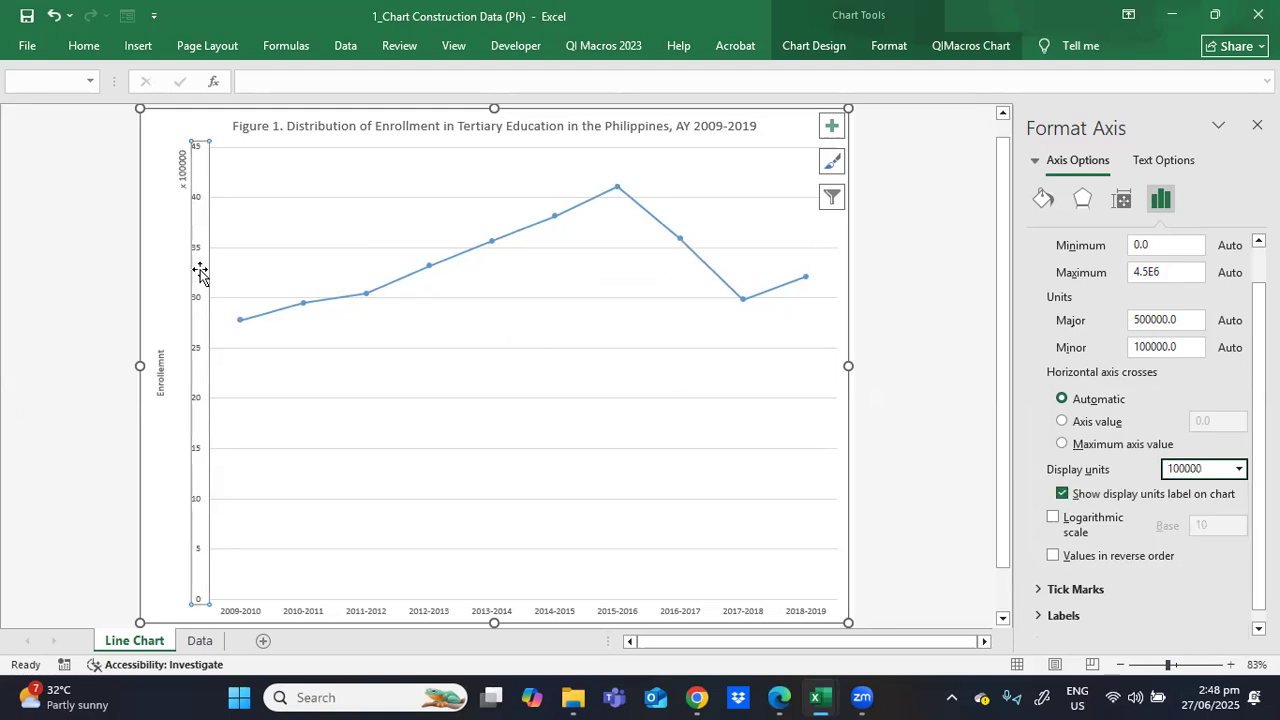
click(181, 180)
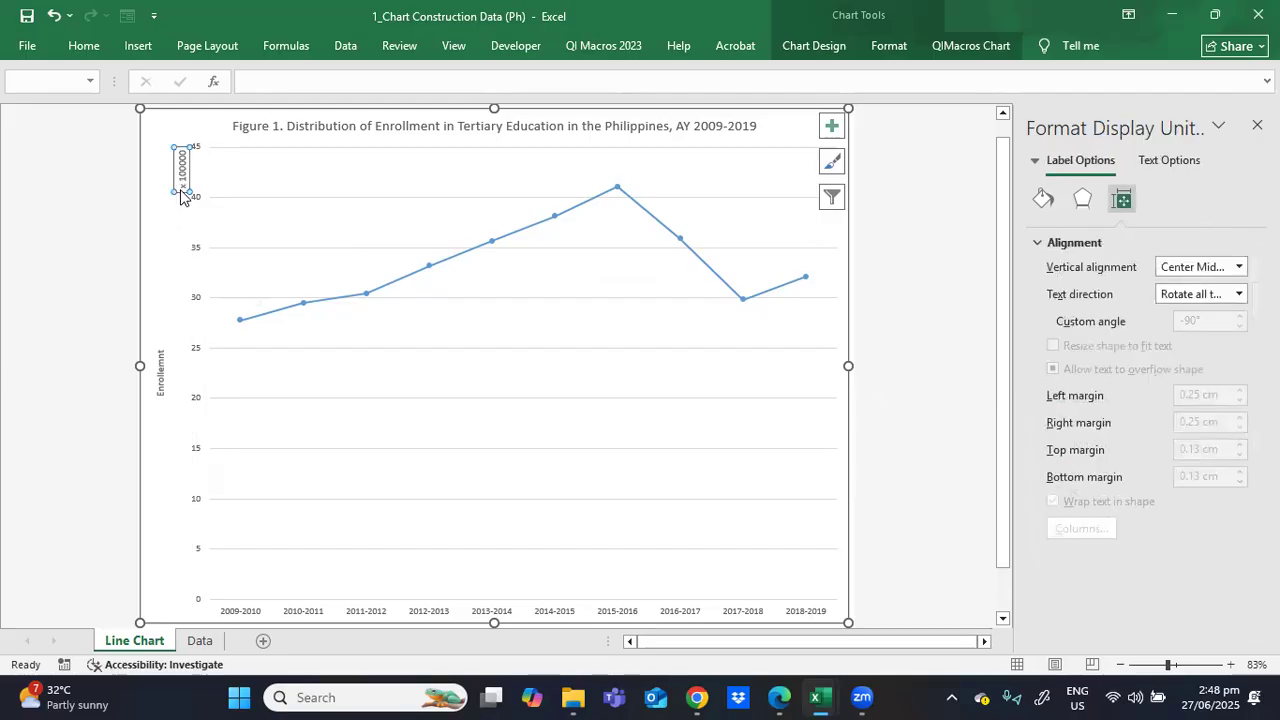
key(Delete)
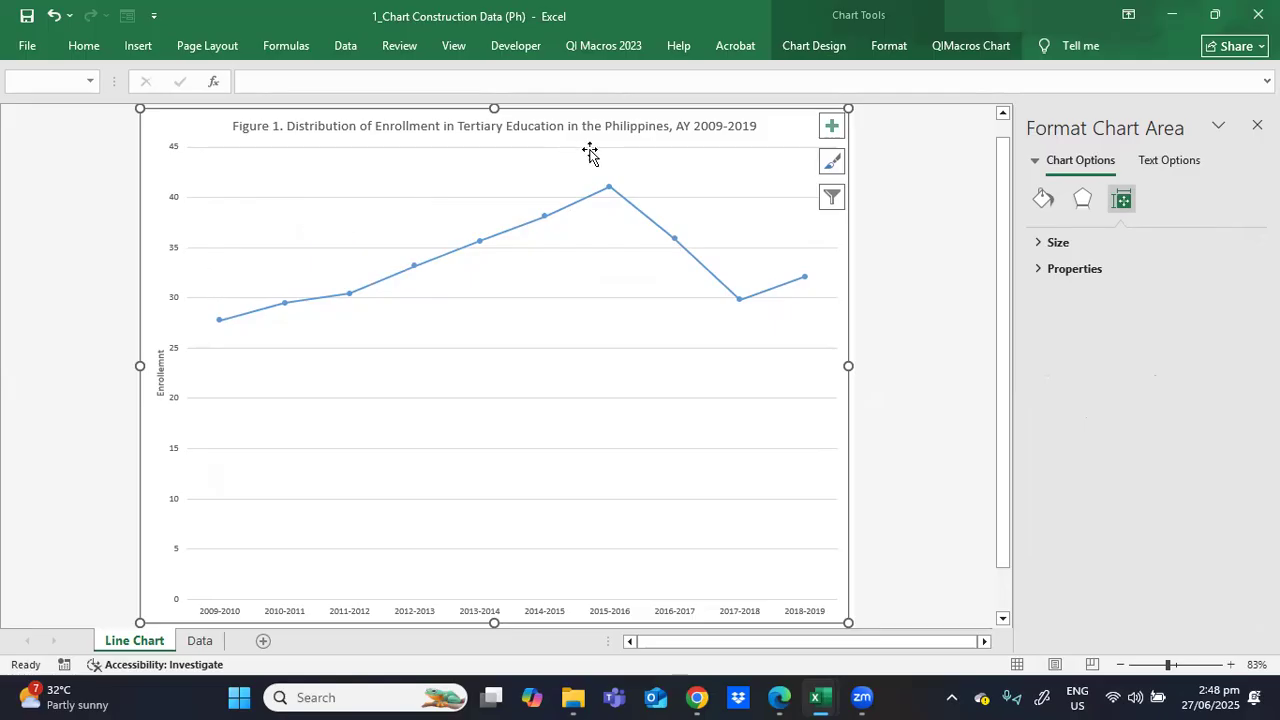
- Give the chart area a solid line border
click(903, 286)
click(812, 125)
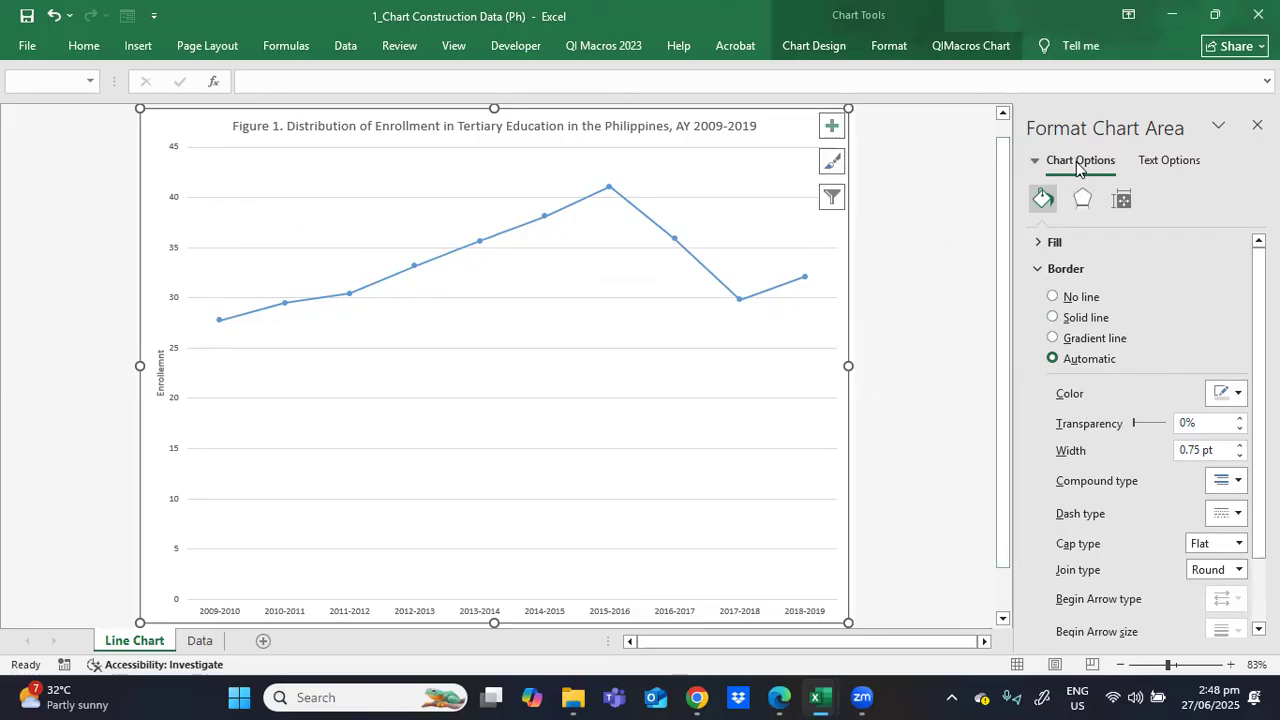
click(1053, 318)
click(890, 296)
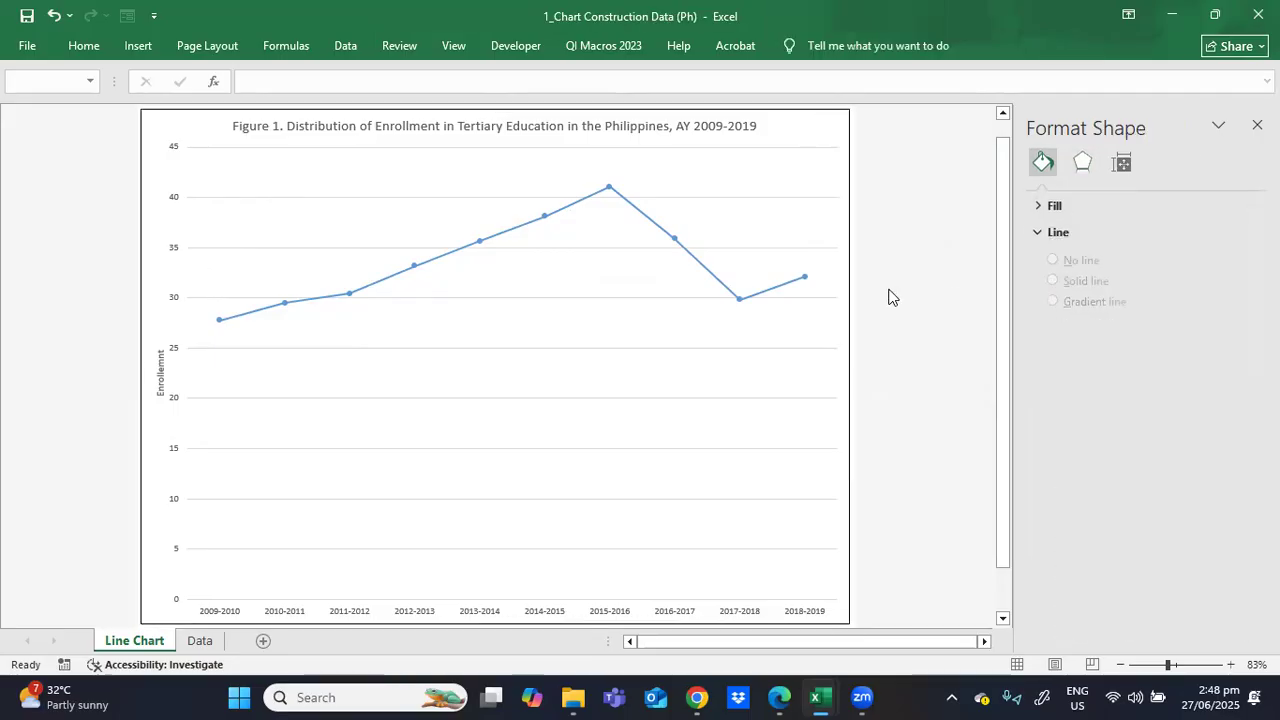
- Apply a solid line border to the plot area
click(779, 185)
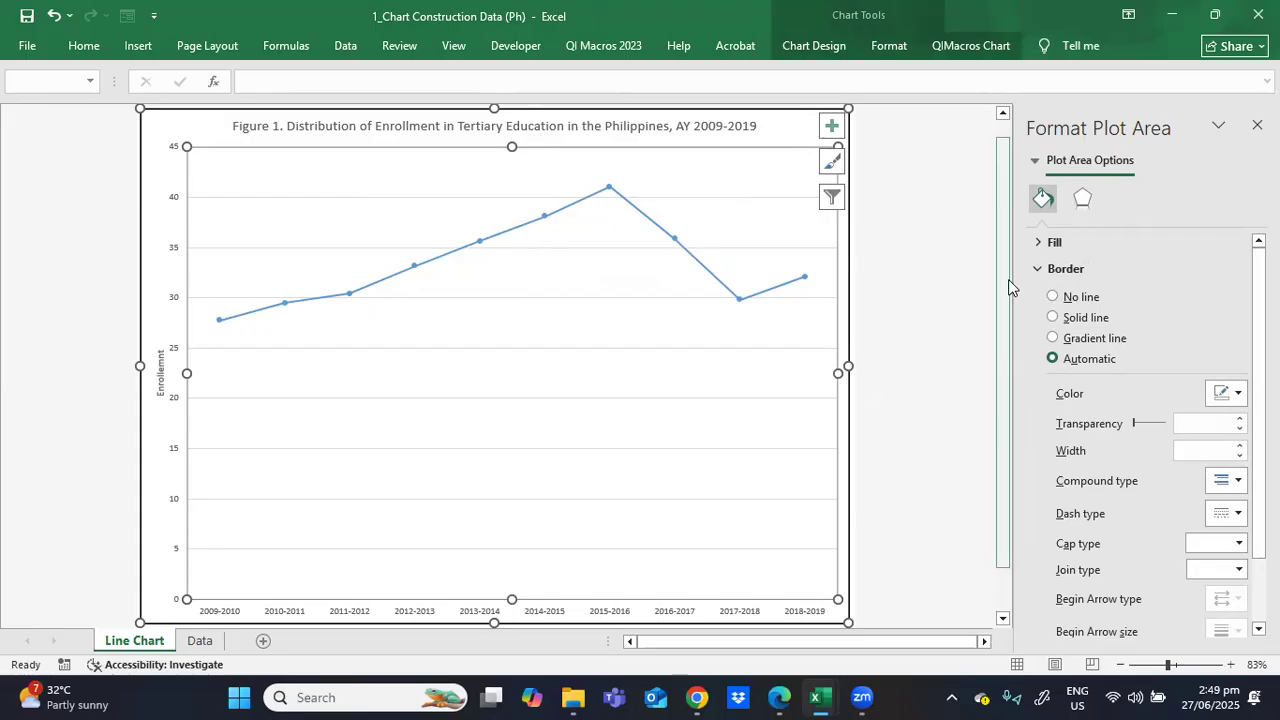
click(1053, 318)
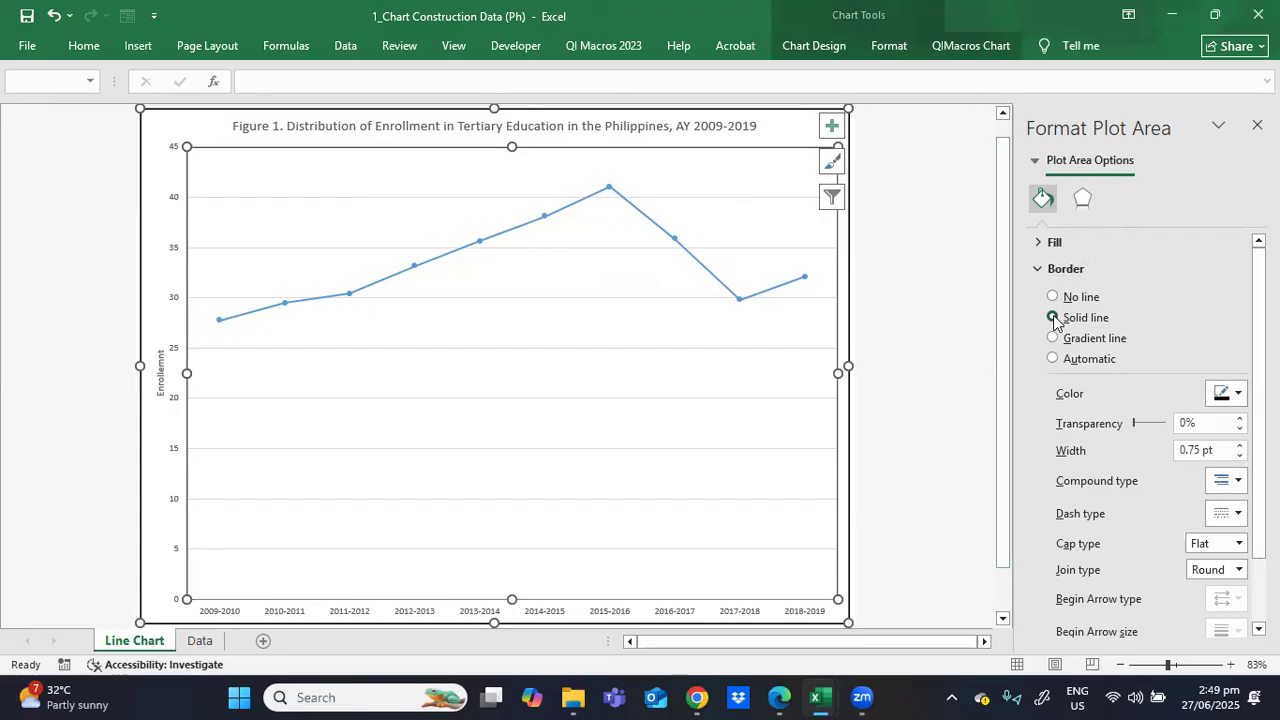
click(931, 321)
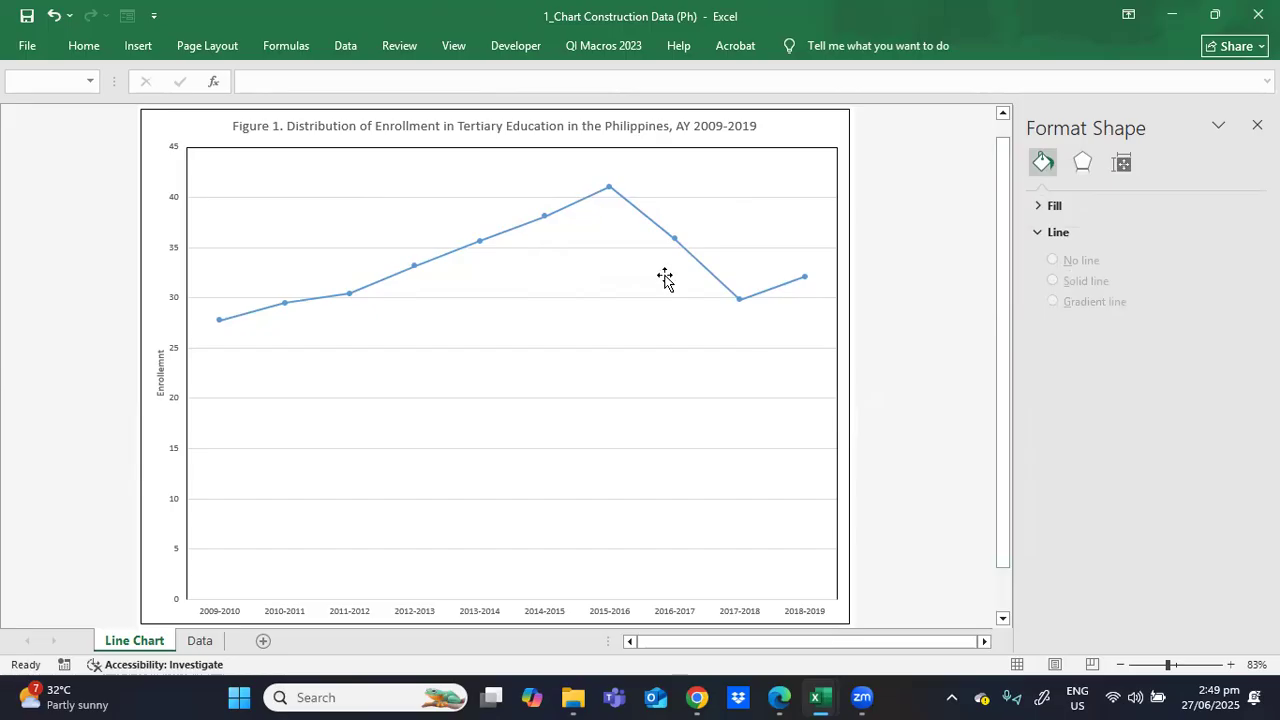
- Change the enrollment line's markers to the built-in square type with size 7
click(350, 298)
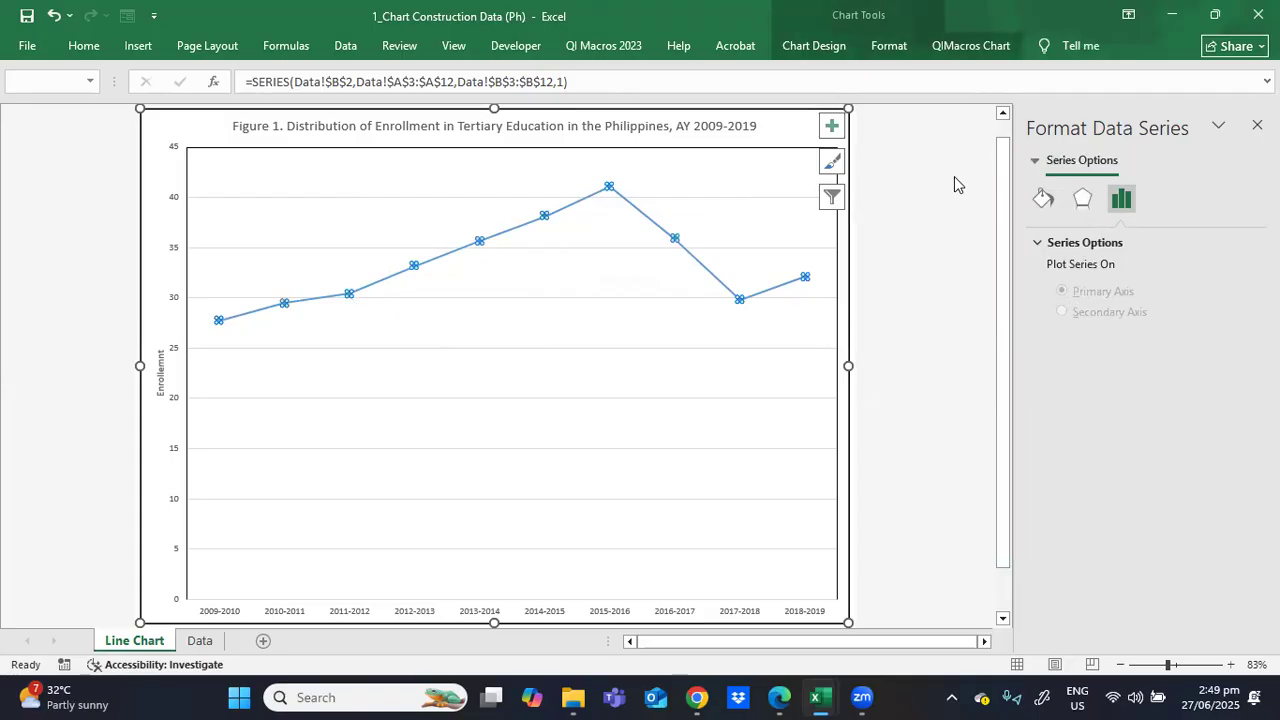
click(1042, 200)
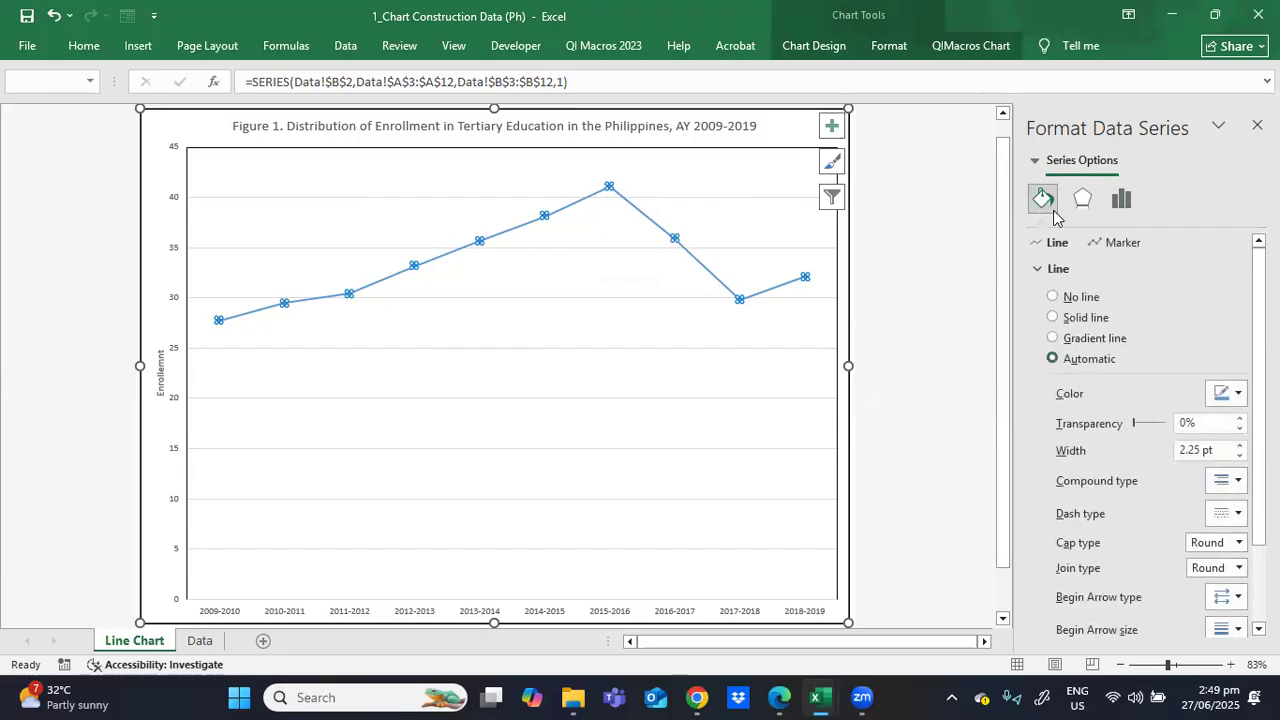
click(1118, 245)
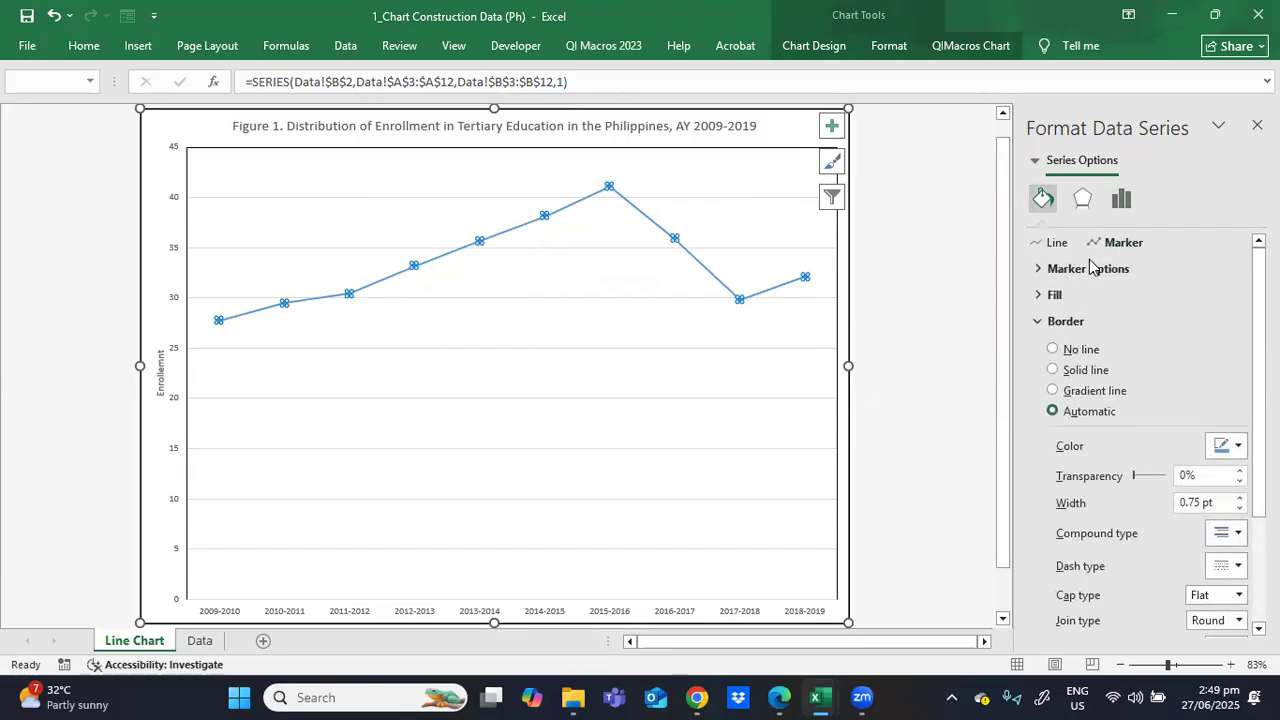
click(1090, 268)
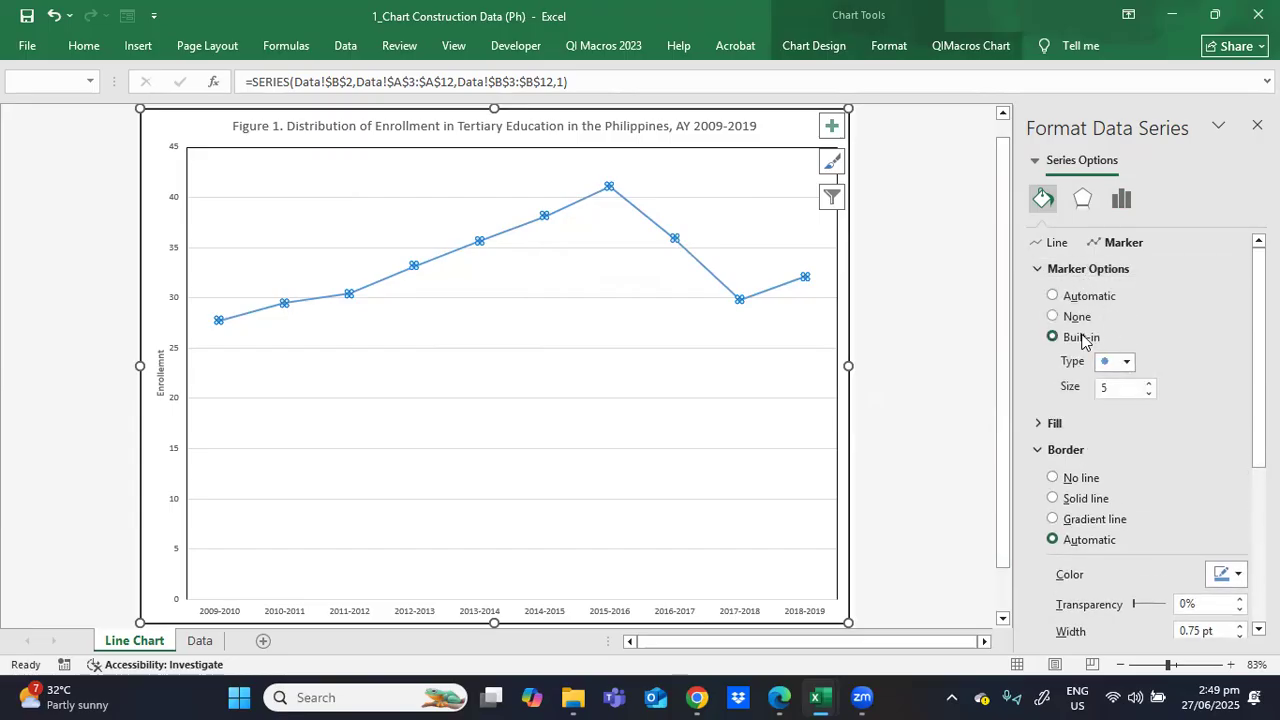
click(1126, 362)
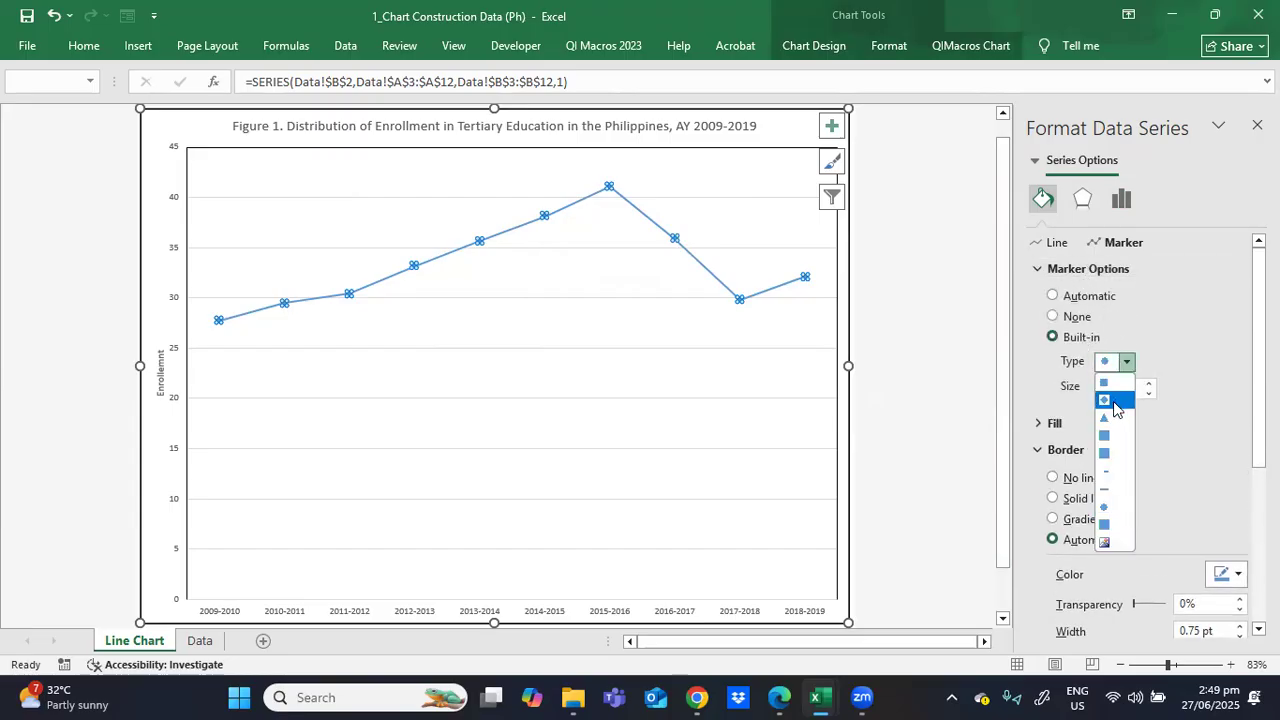
click(1104, 435)
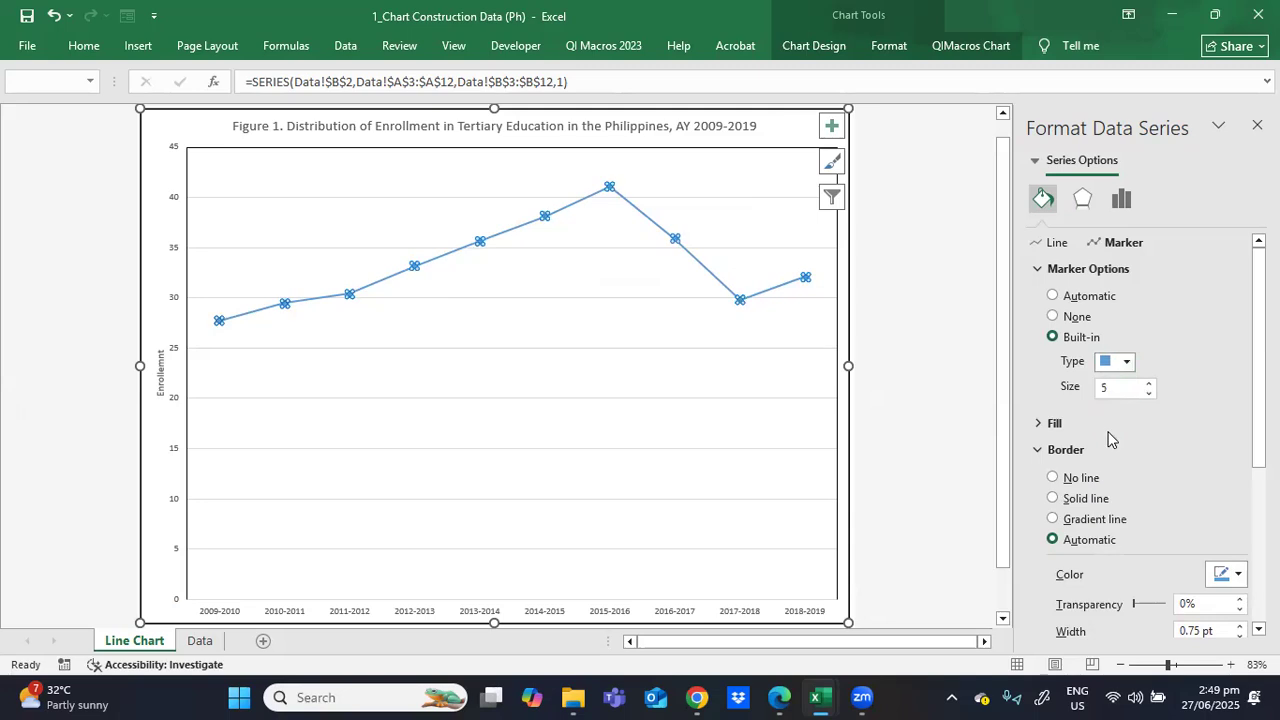
click(1150, 385)
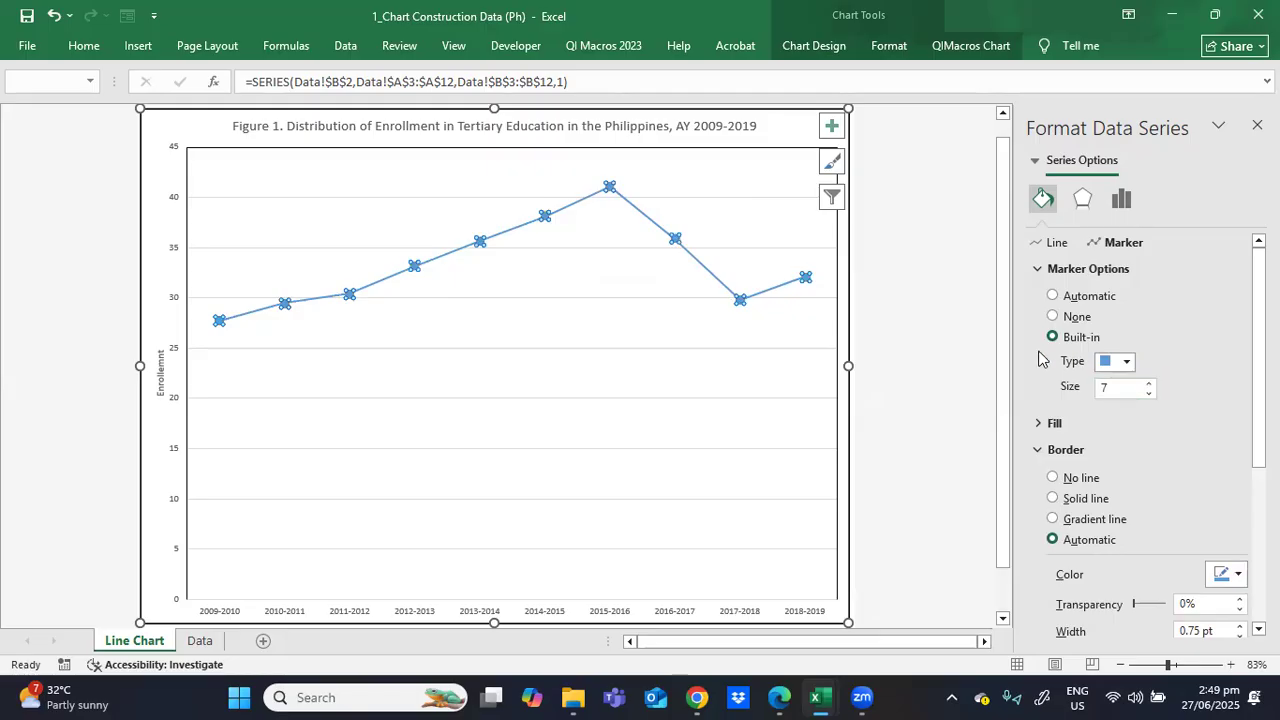
click(980, 362)
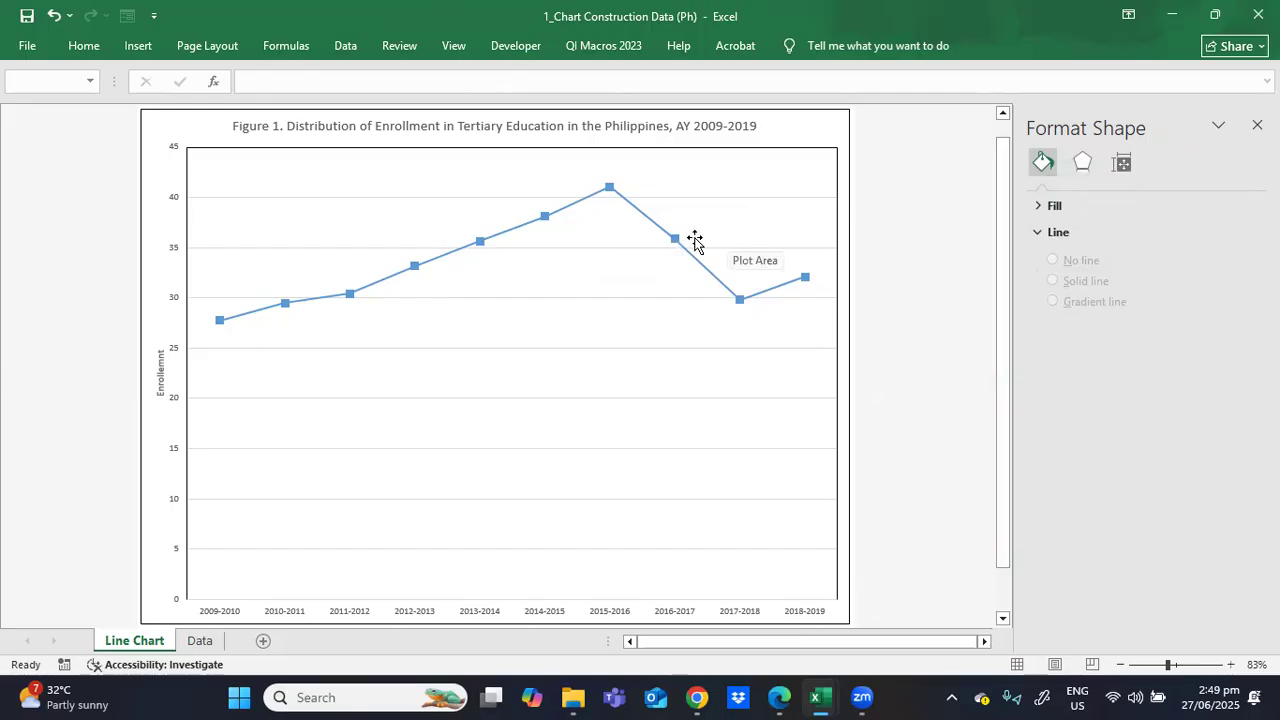
- Add data labels to the points of the enrollment line
click(813, 211)
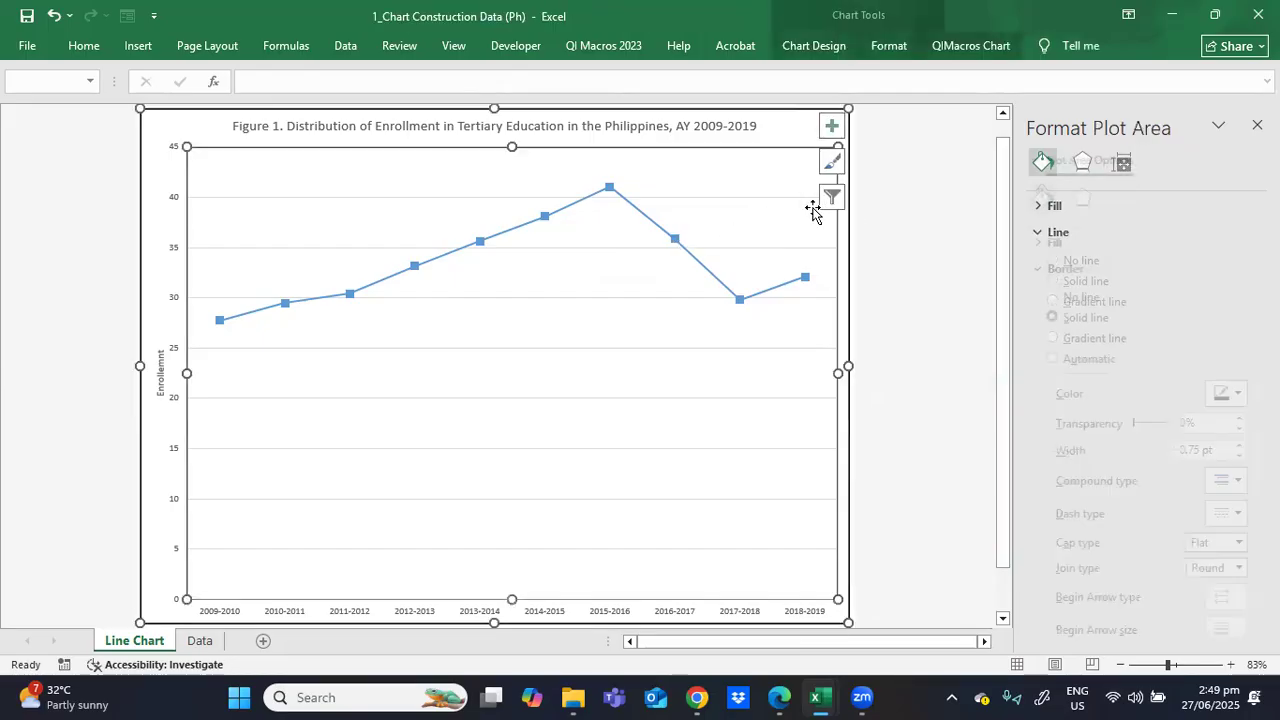
click(830, 129)
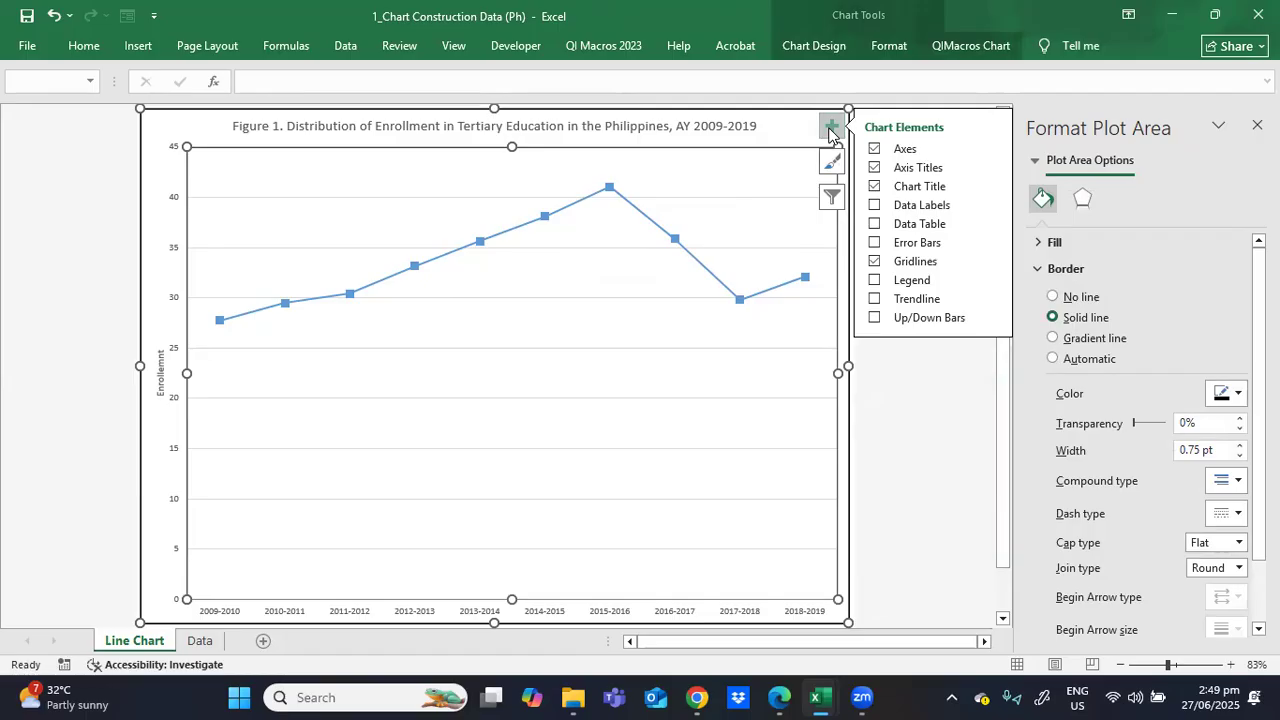
click(875, 205)
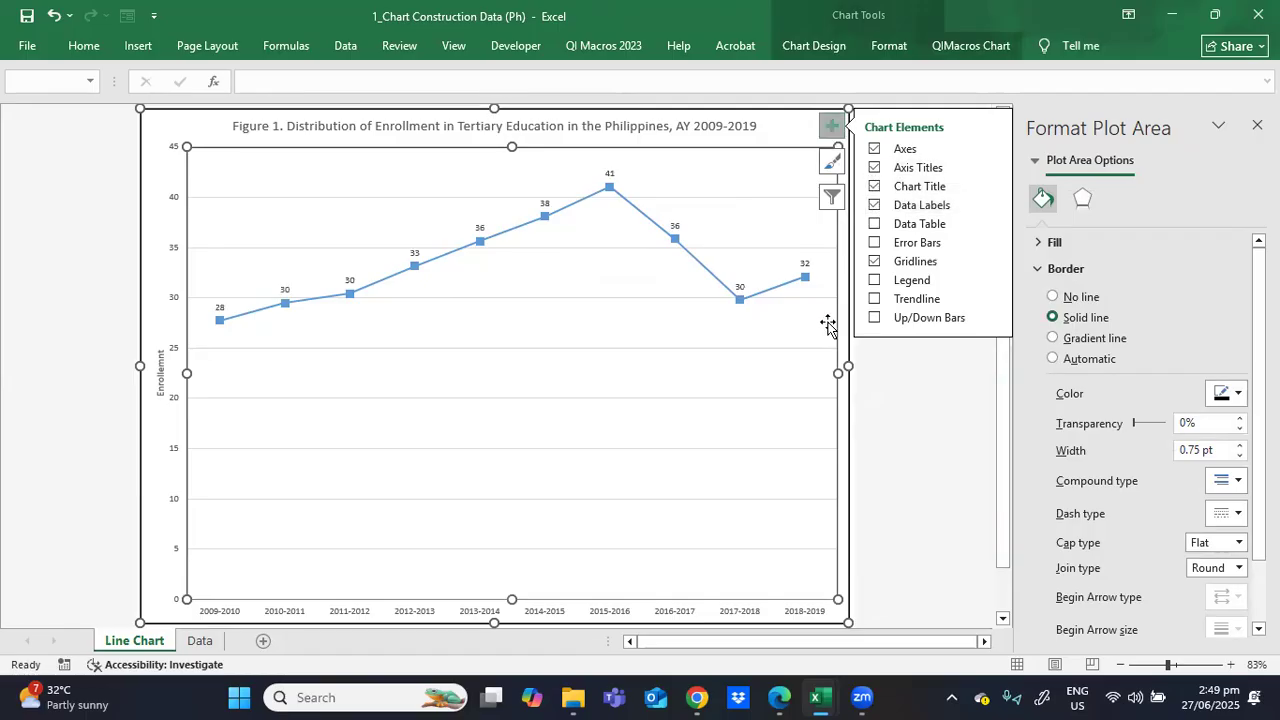
click(911, 382)
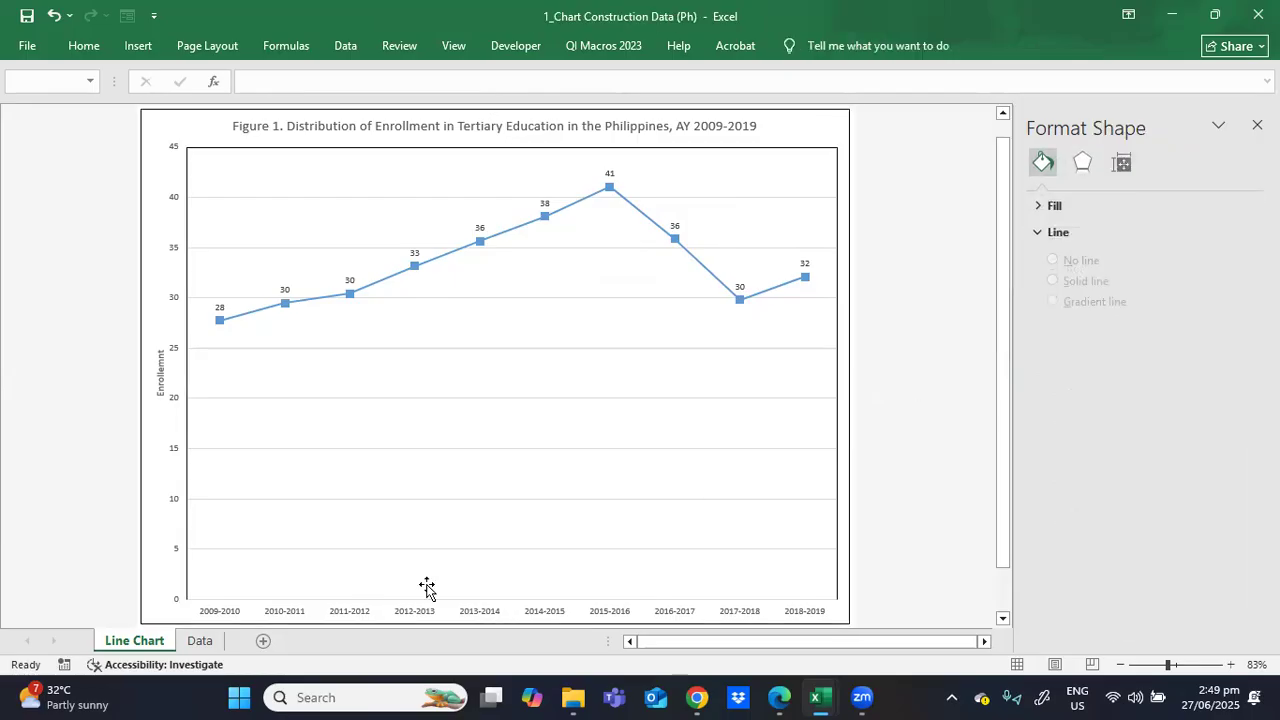
- Copy the text "Source: Commission on Higher Education" from cell A13 on the Data sheet
click(205, 640)
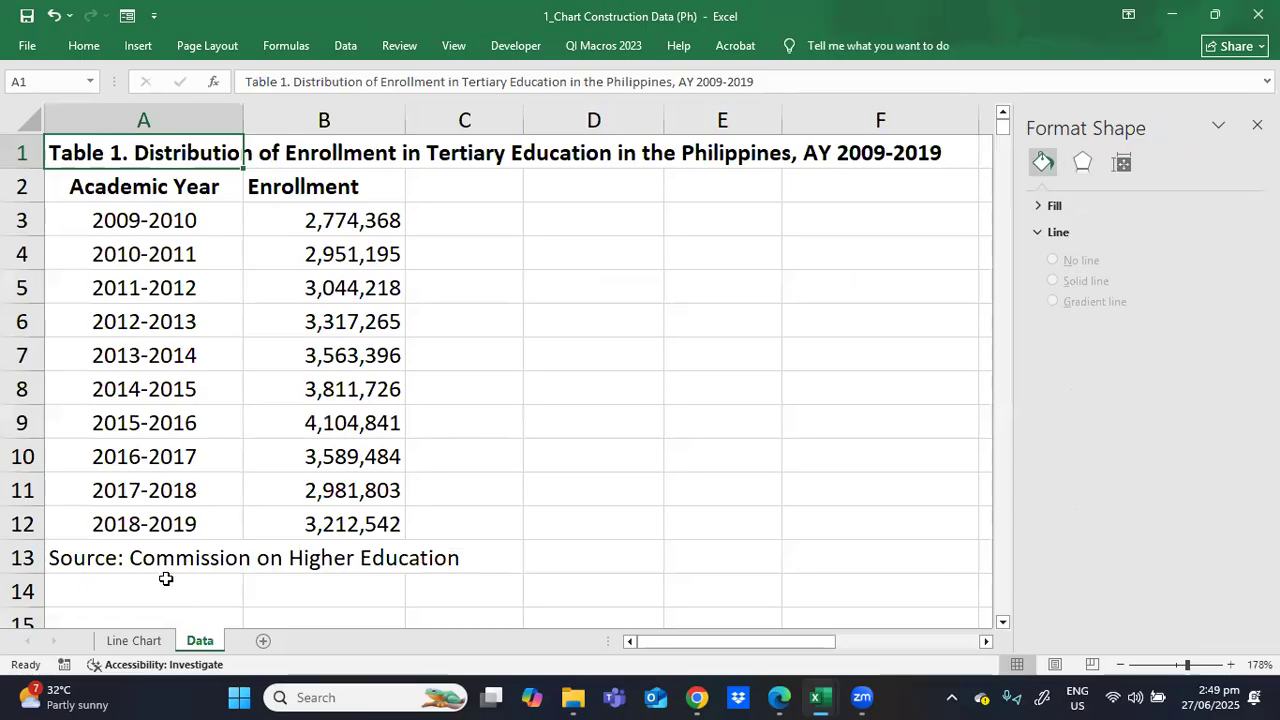
click(106, 560)
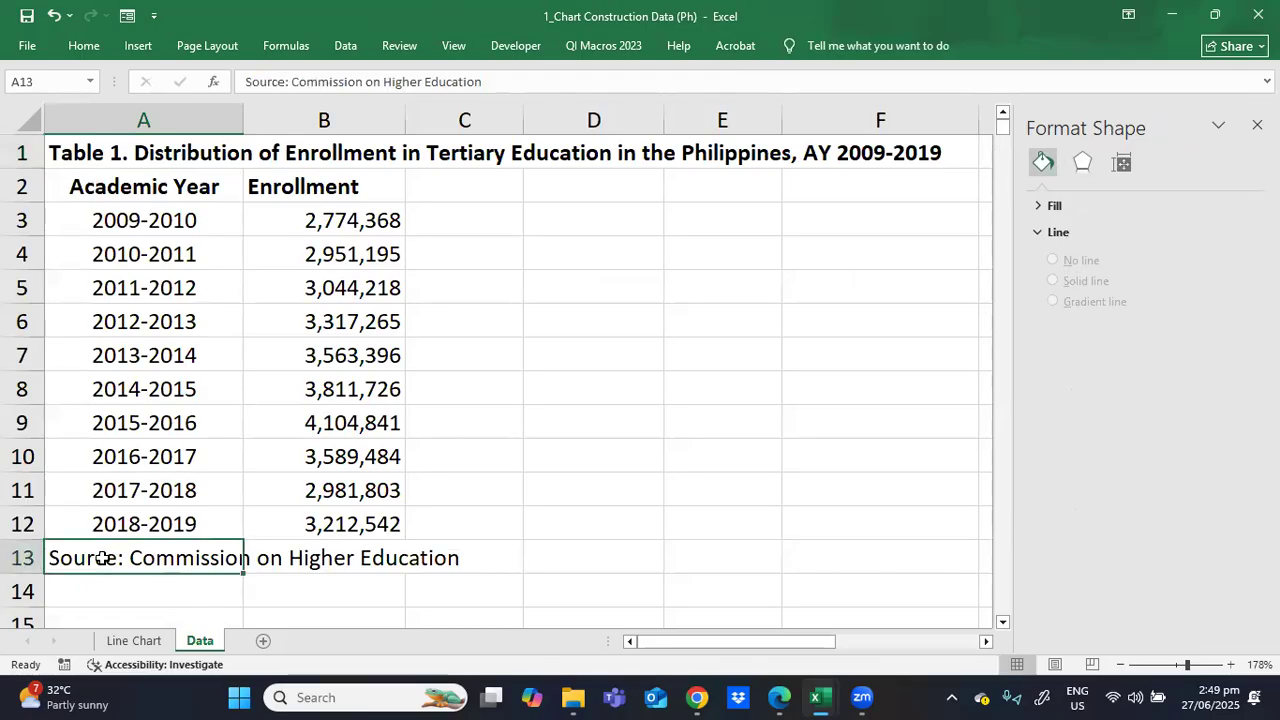
drag(489, 81, 254, 81)
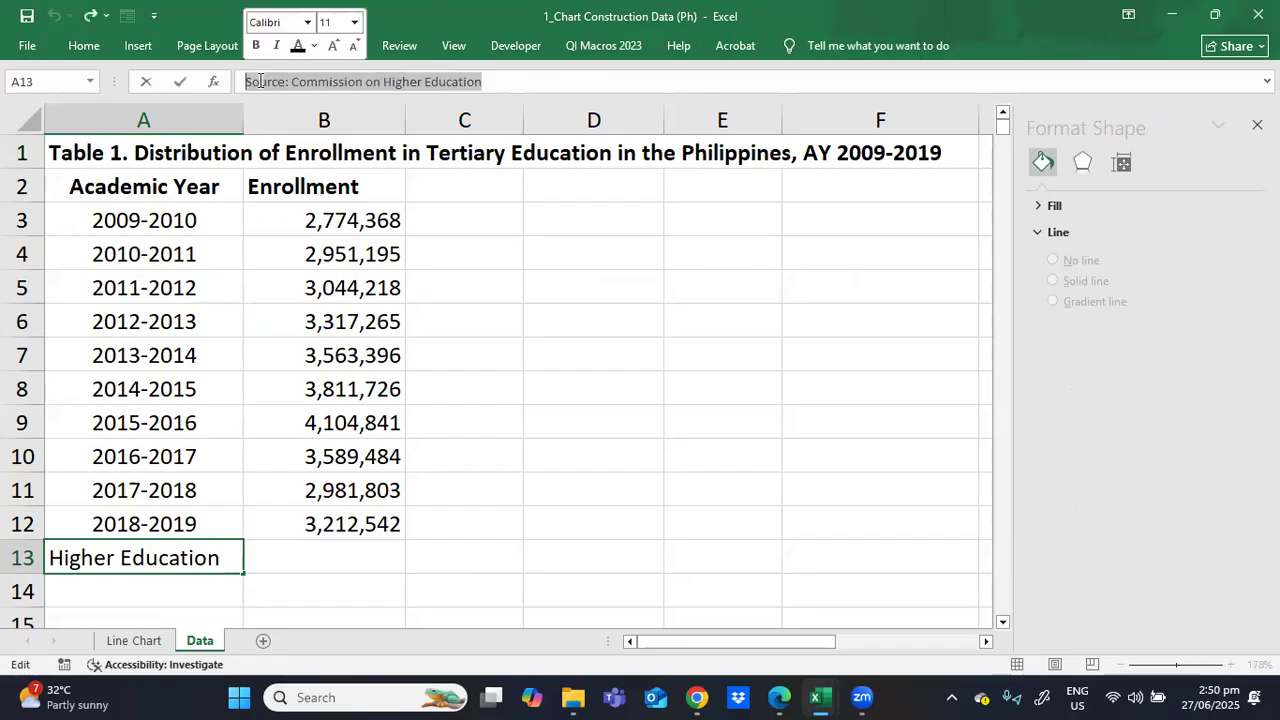
right_click(259, 81)
click(300, 114)
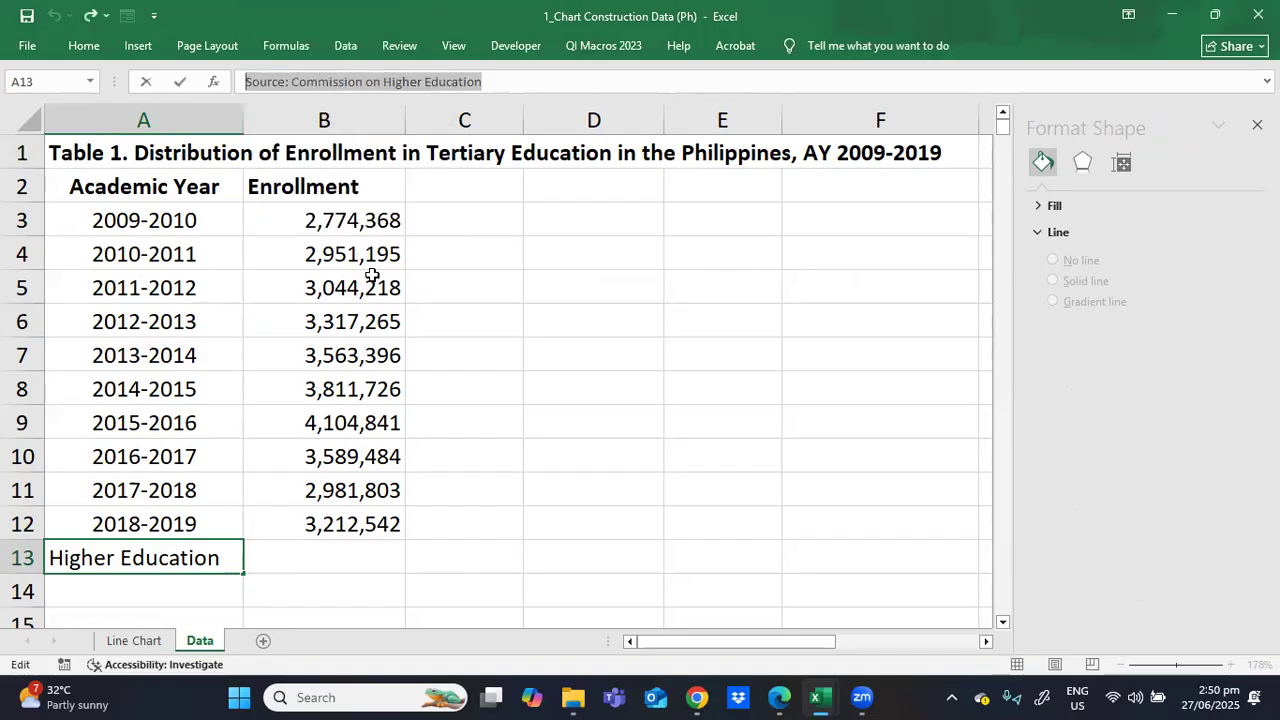
- Shorten the plot area on the Line Chart sheet from its lower edge to free space beneath the academic year labels
click(145, 641)
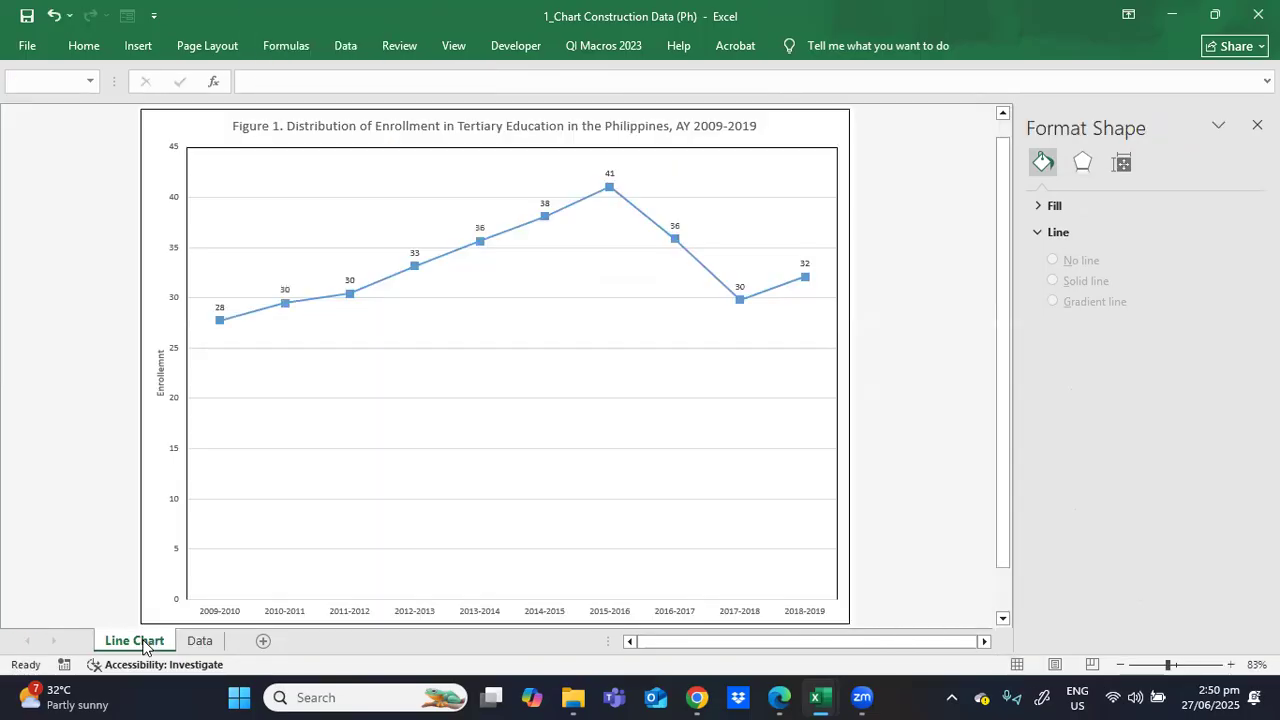
click(408, 588)
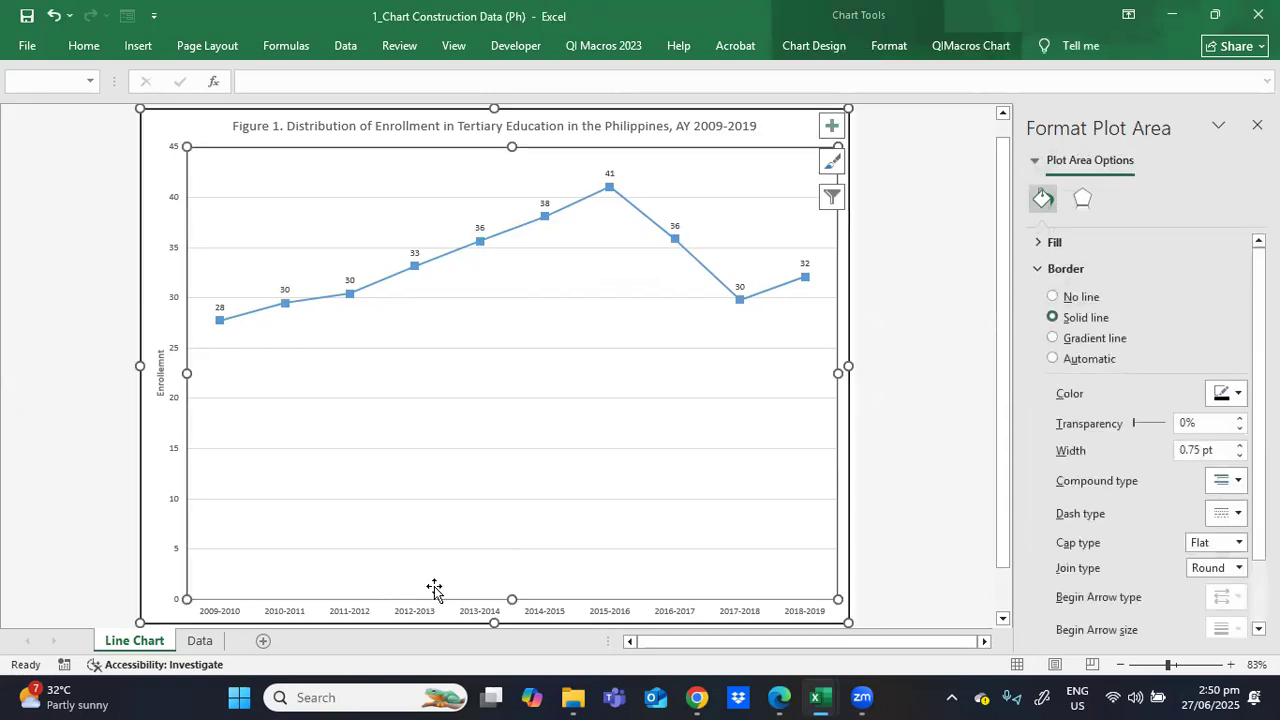
drag(511, 599, 508, 562)
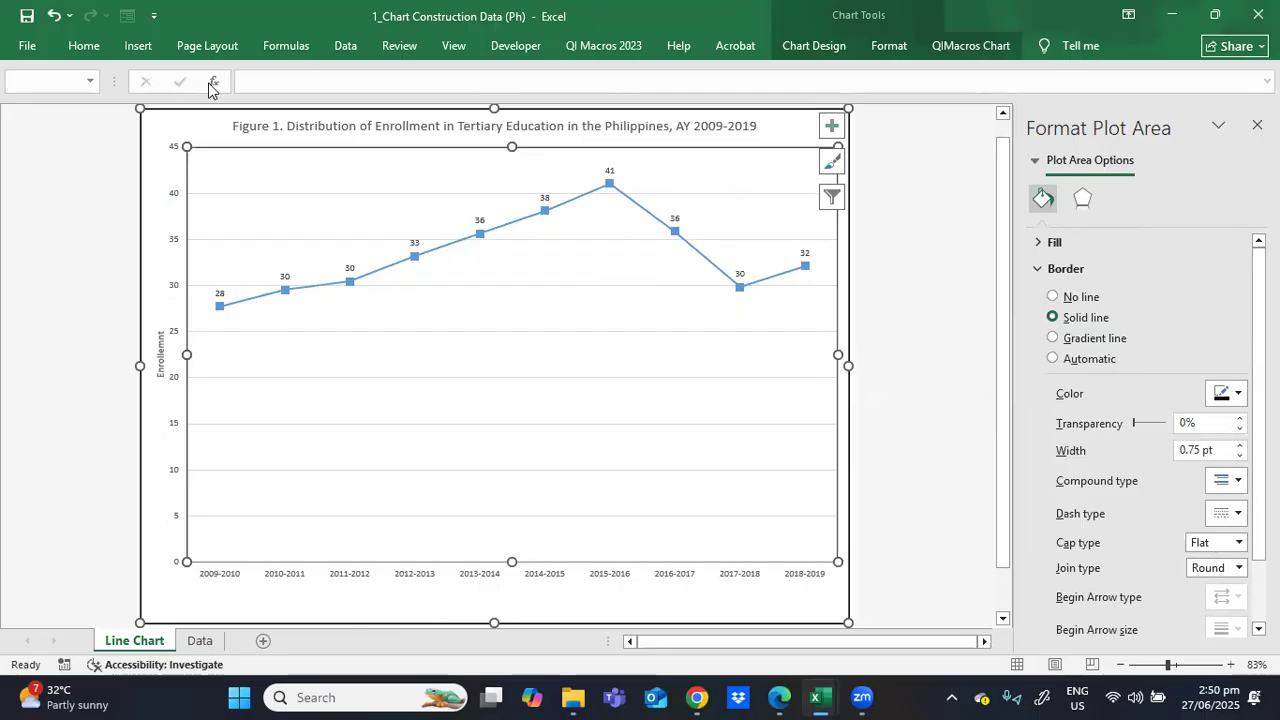
click(143, 50)
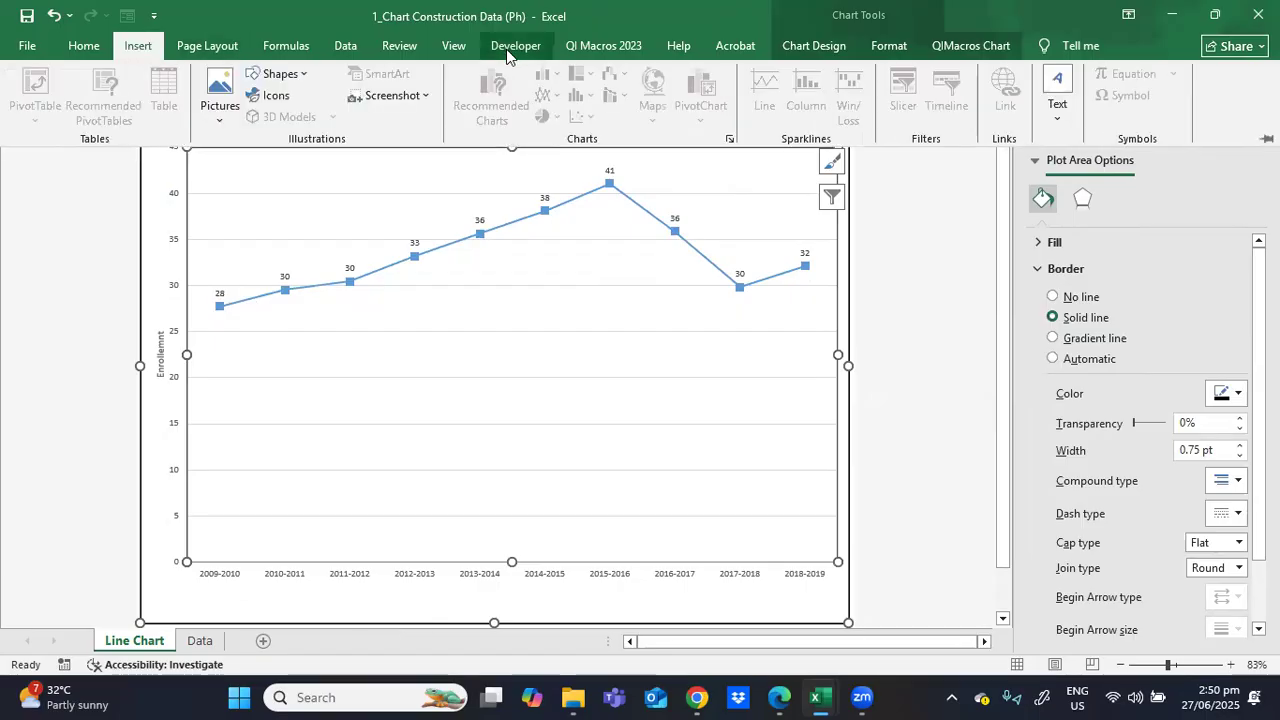
click(1058, 120)
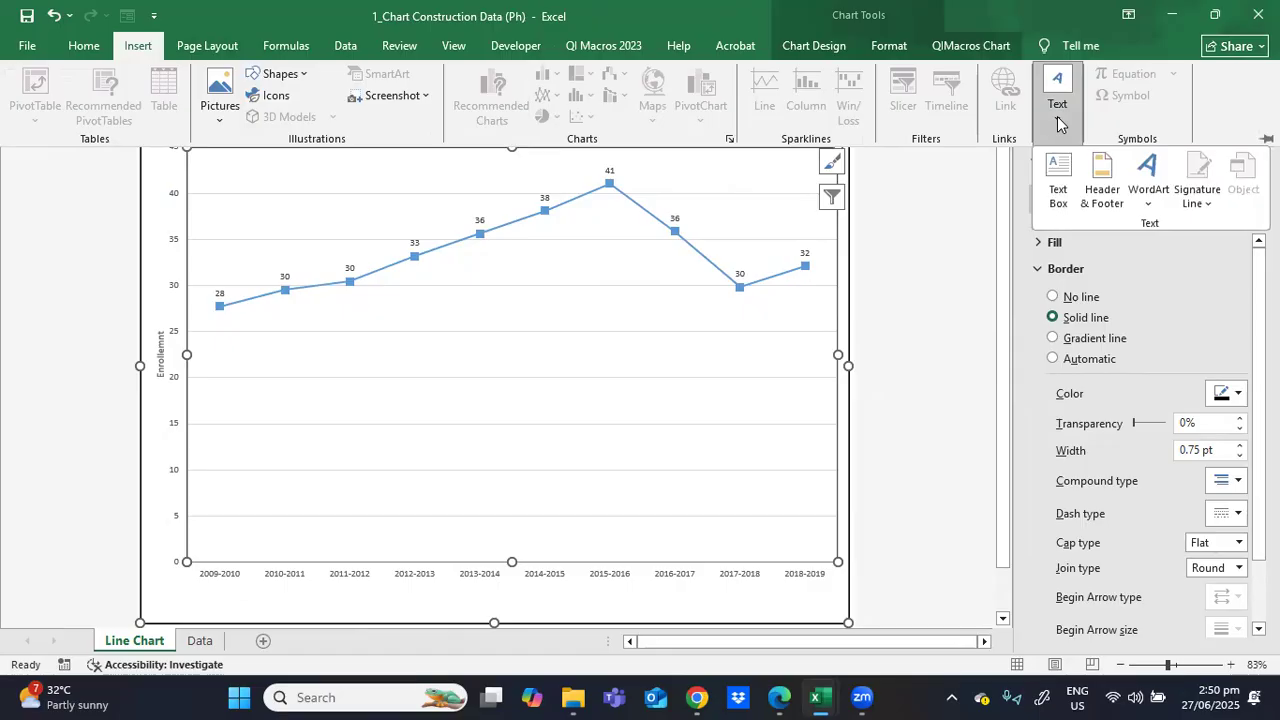
click(1058, 180)
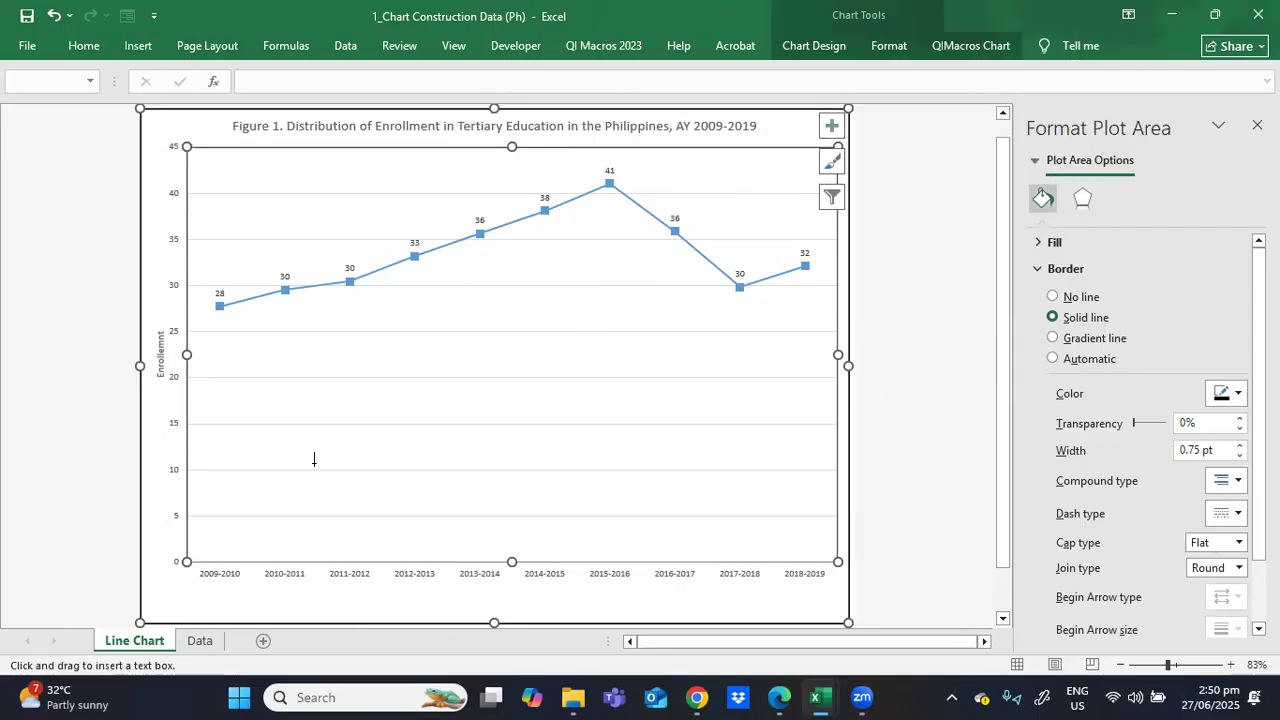
click(166, 600)
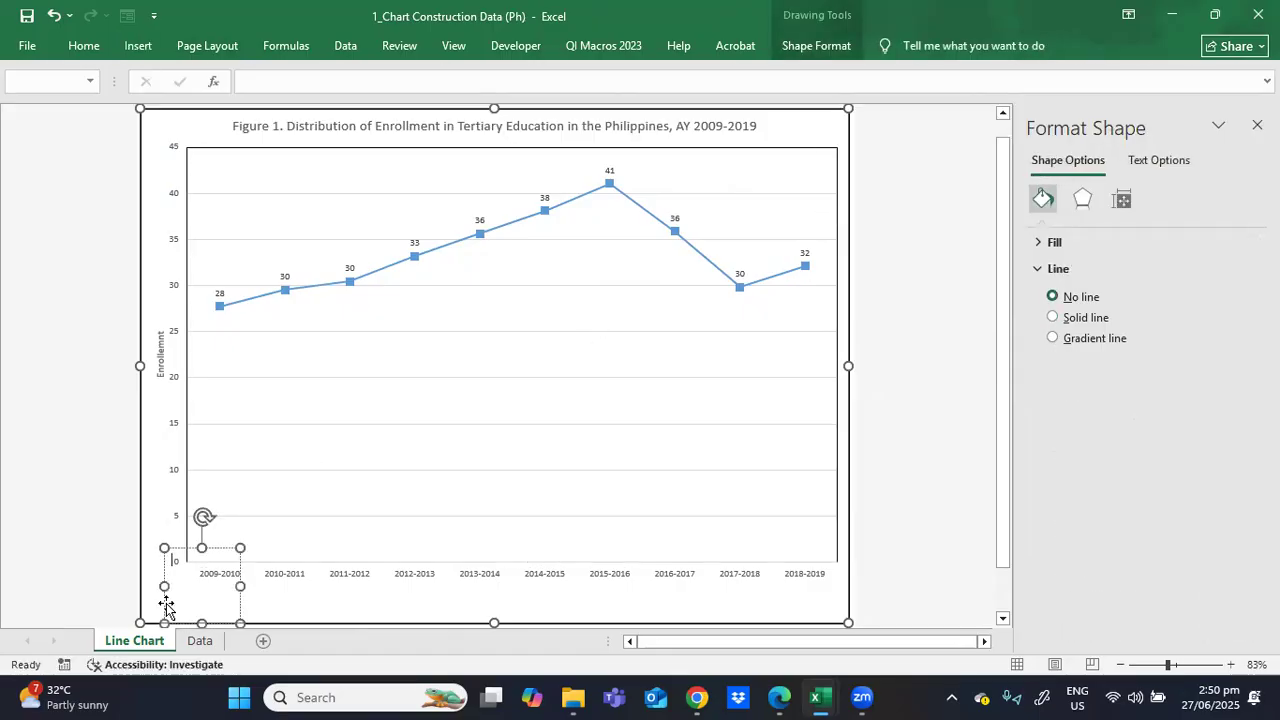
right_click(186, 572)
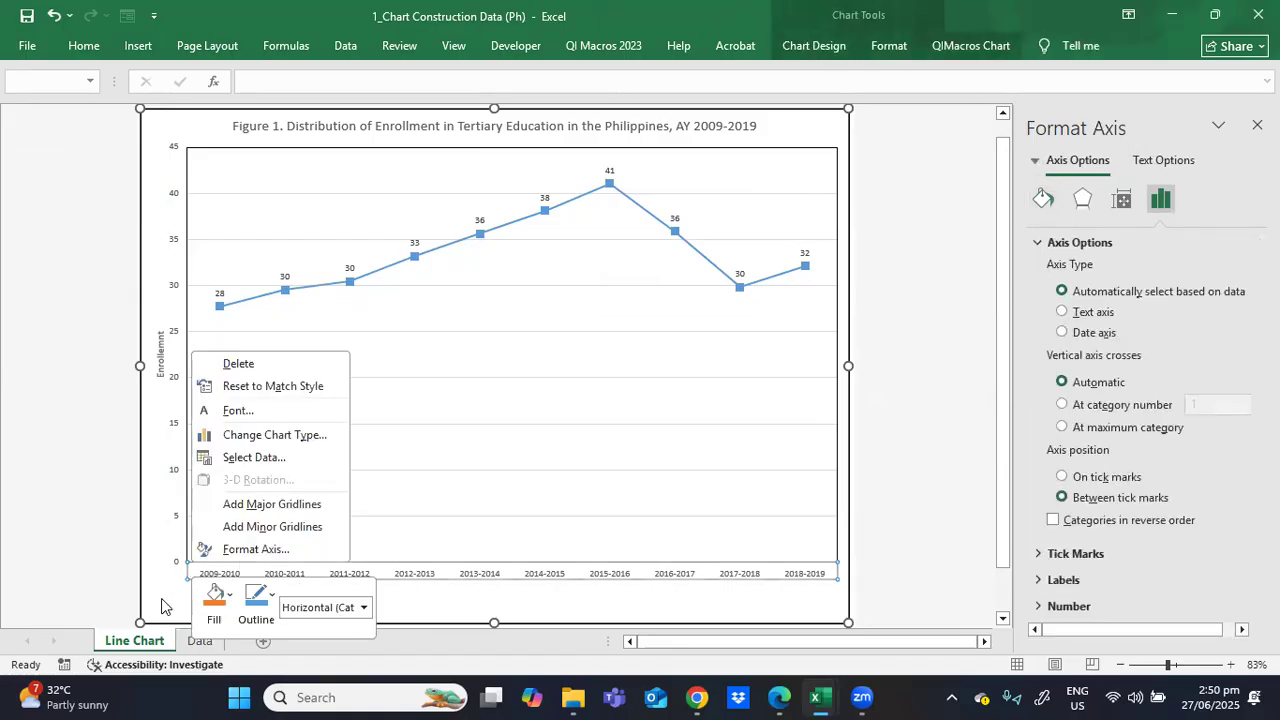
key(Escape)
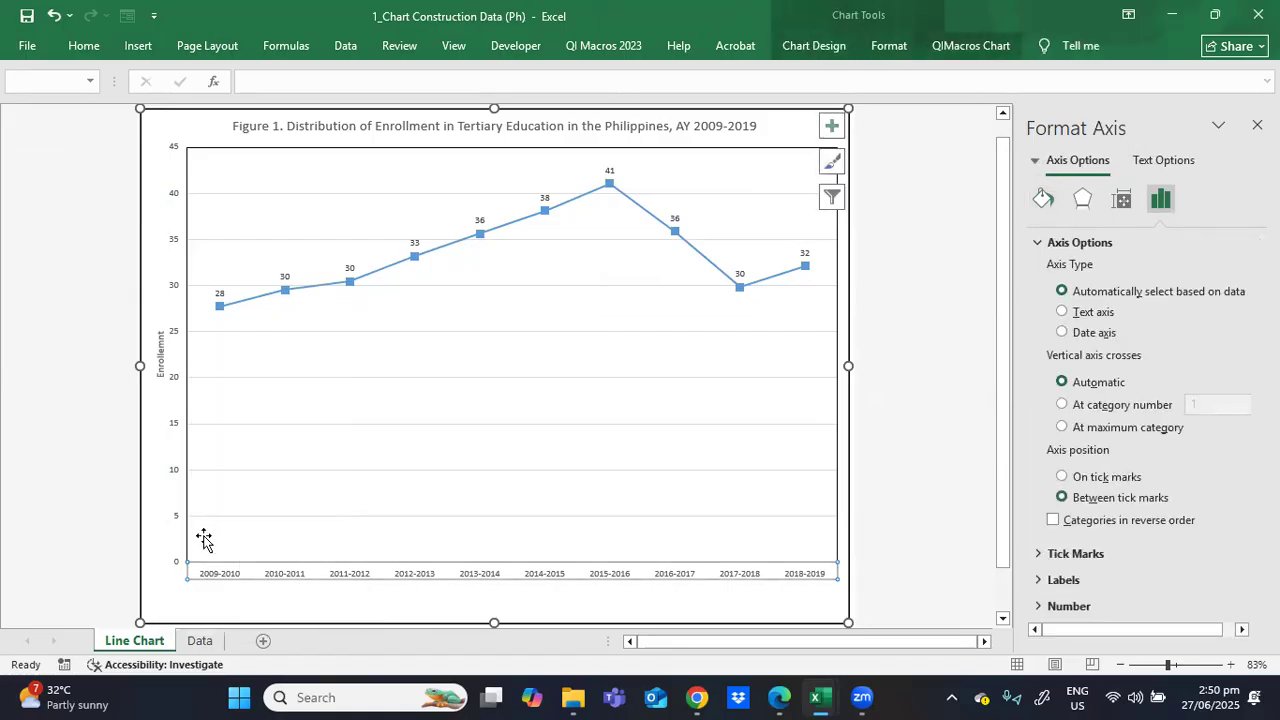
- Insert a text box near the chart's lower-left corner and paste the copied text "Source: Commission on Higher Education" into it
click(136, 46)
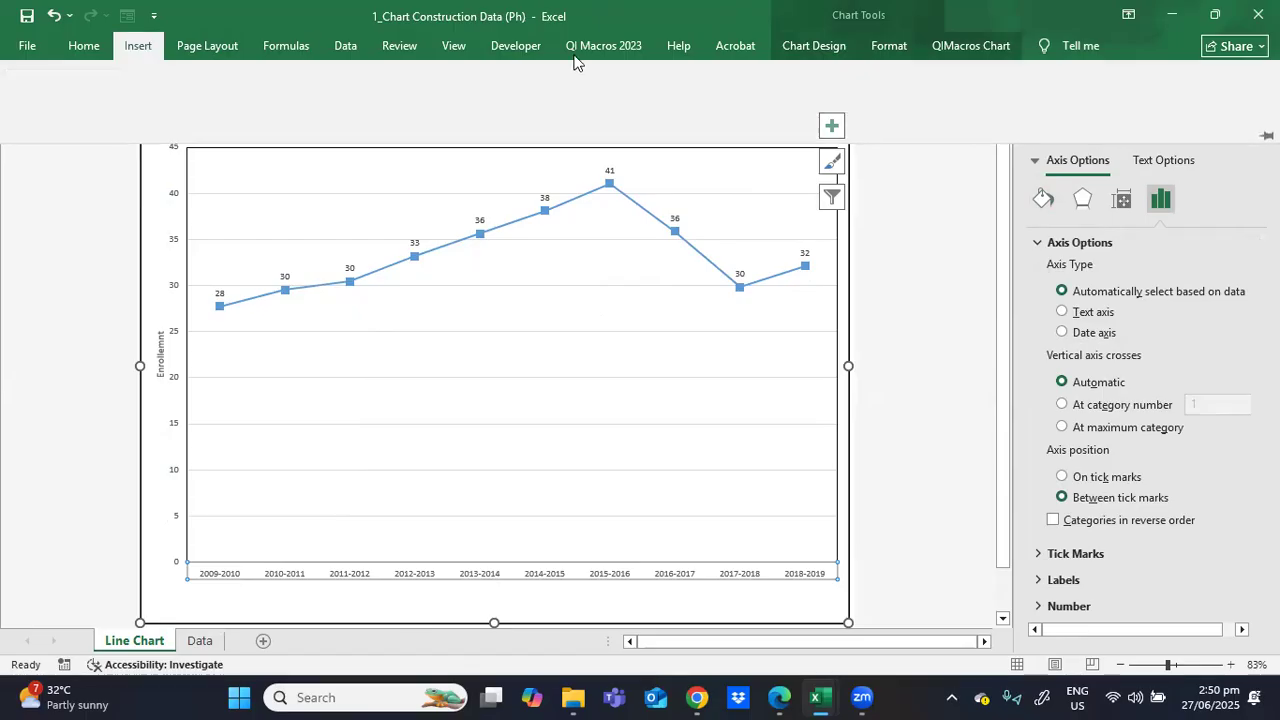
click(1057, 100)
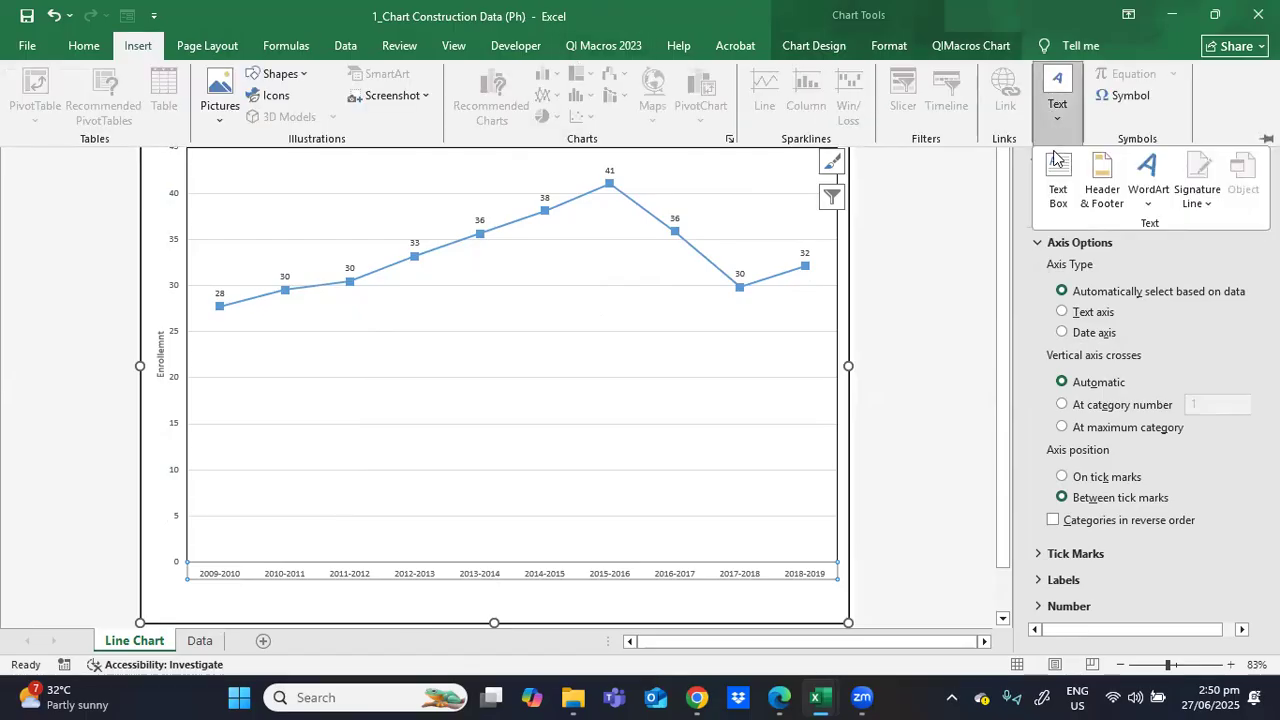
click(1054, 162)
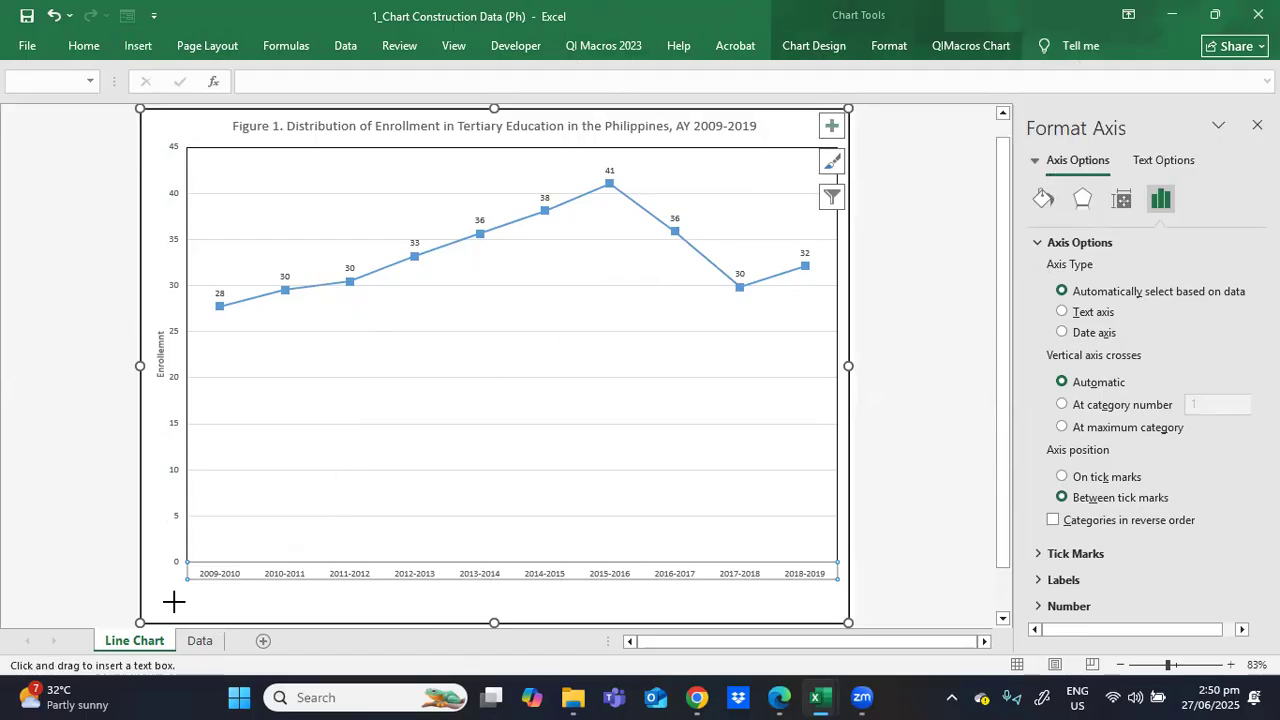
drag(174, 601, 249, 548)
click(80, 46)
click(28, 90)
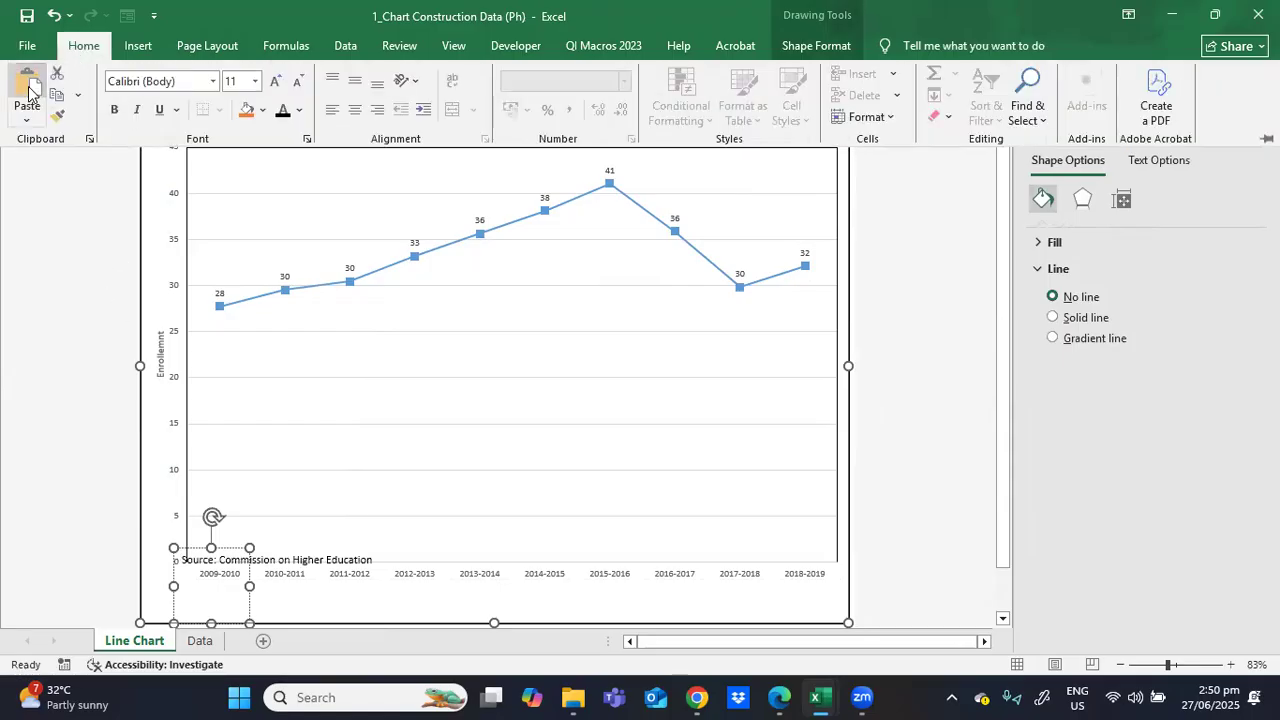
- Widen and flatten the source note's text box and place it beneath the academic year labels at the chart's lower-left corner
drag(249, 590, 451, 586)
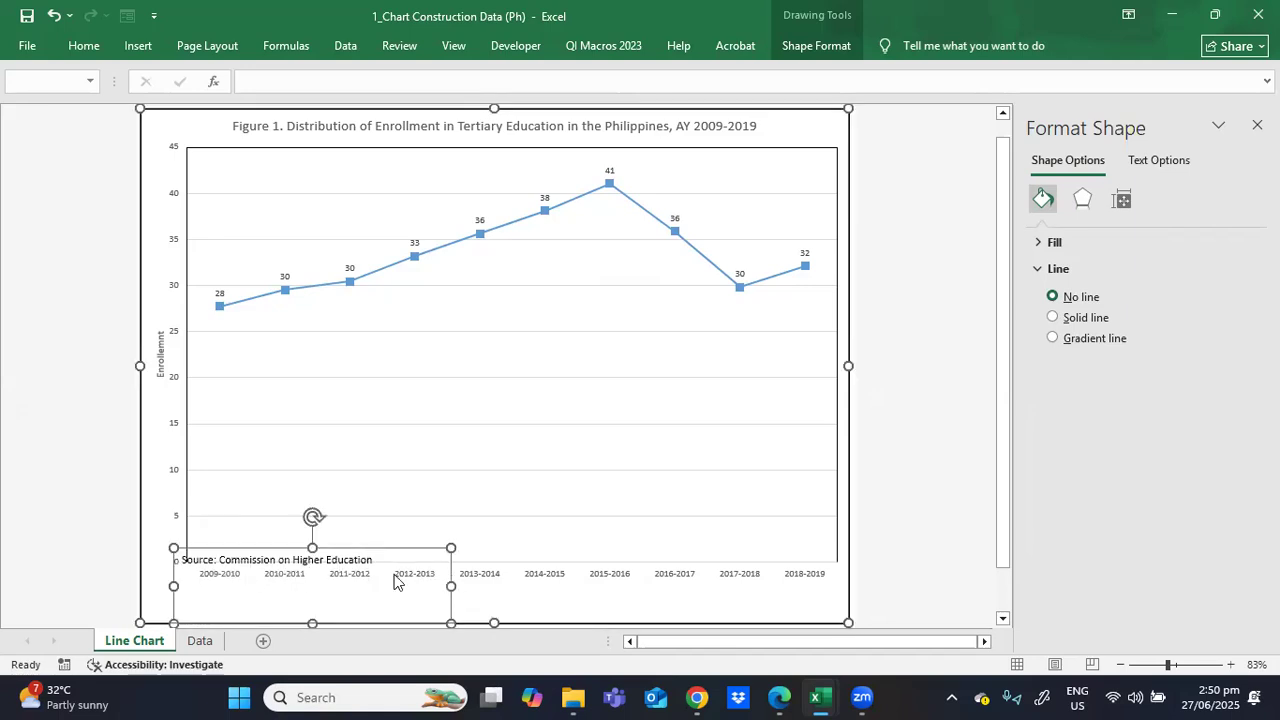
drag(314, 548, 299, 592)
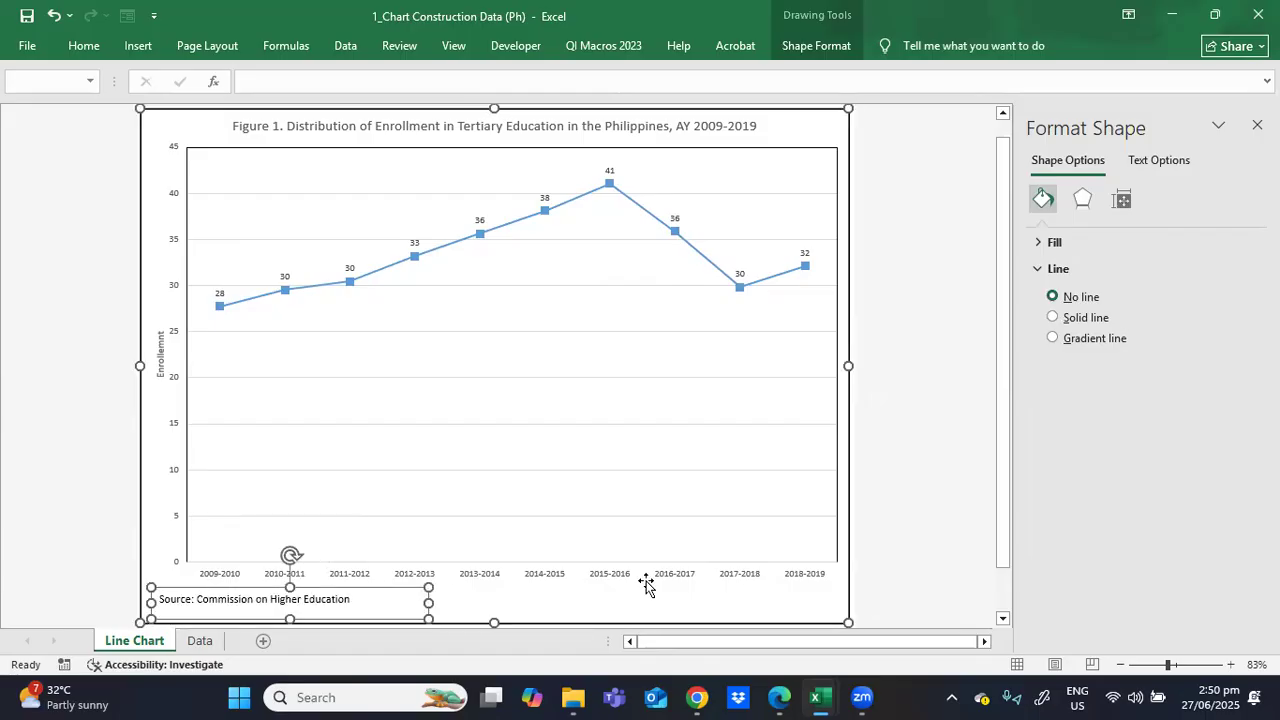
mouse_move(1006, 543)
mouse_down()
mouse_move(1006, 571)
mouse_move(1005, 559)
mouse_up()
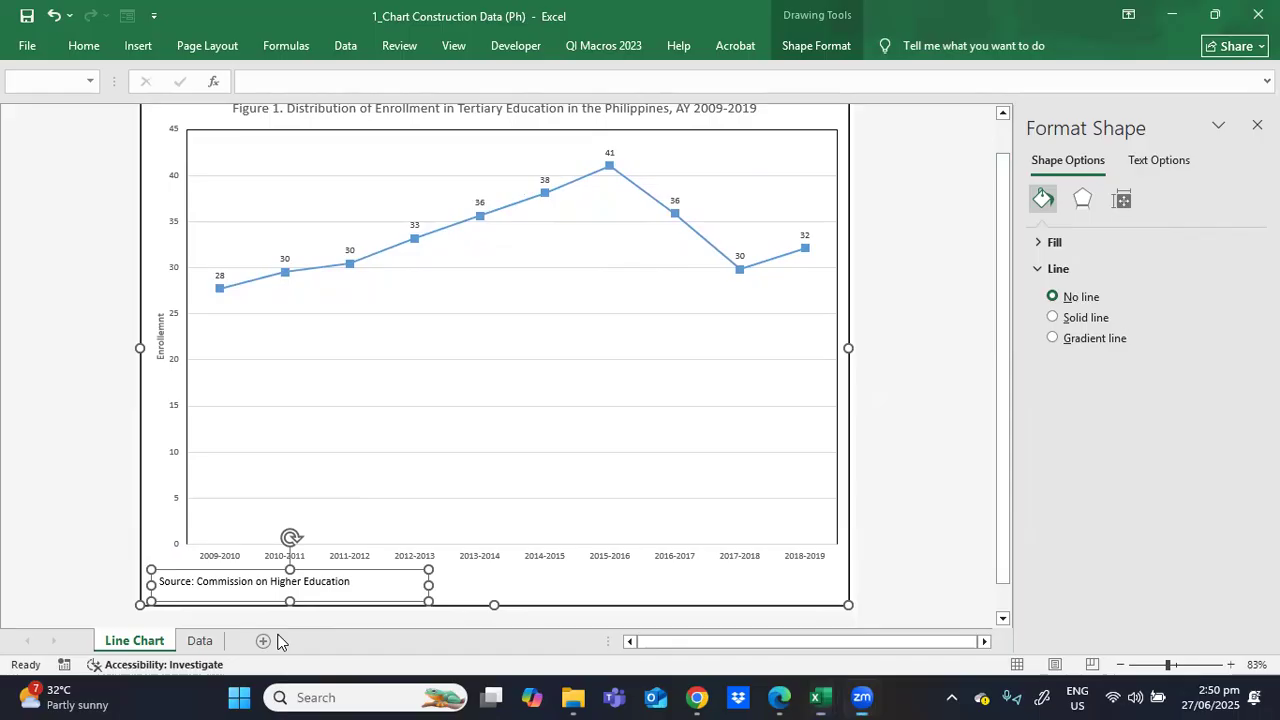
key(Escape)
click(948, 602)
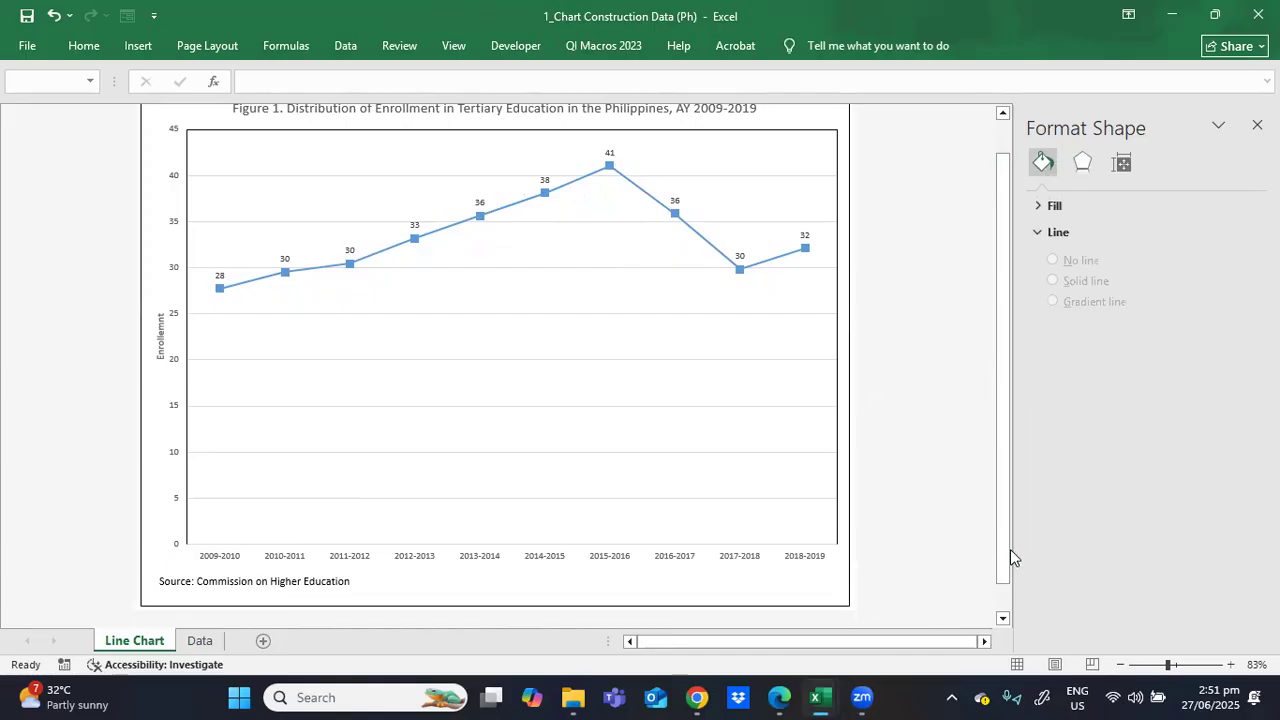
- Apply a solid line to the horizontal academic year axis
click(787, 543)
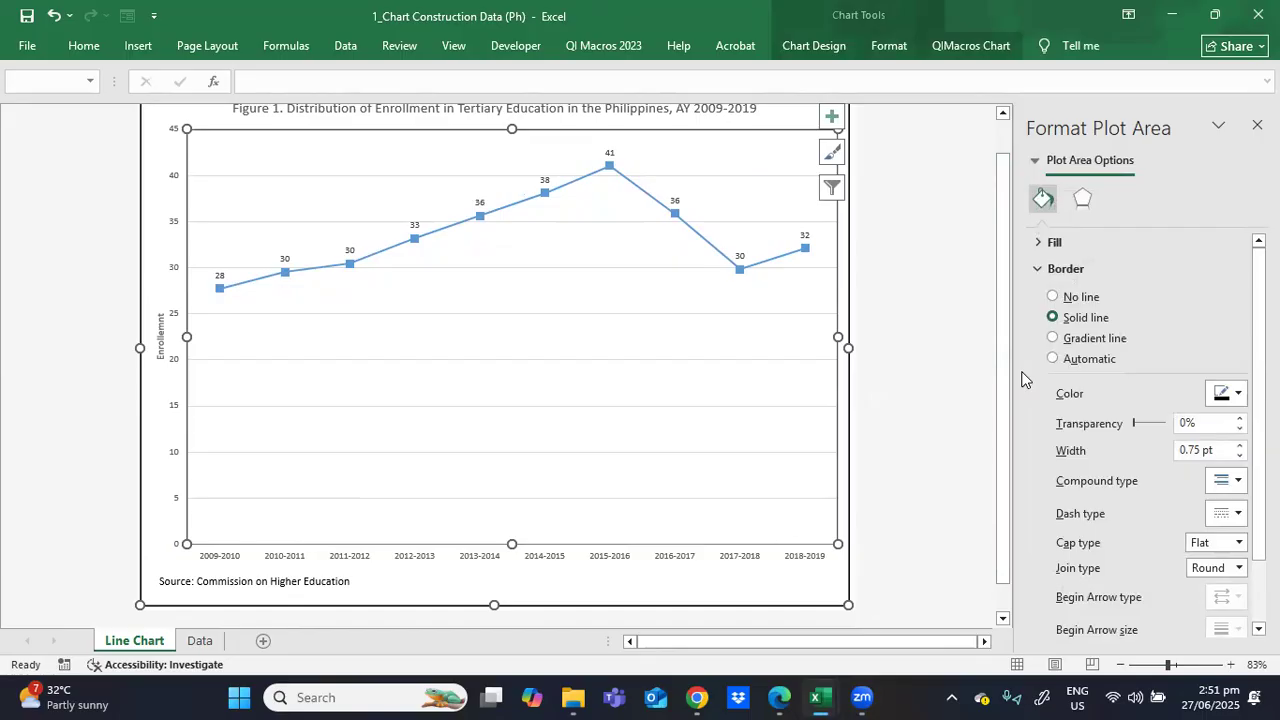
click(665, 560)
click(1051, 317)
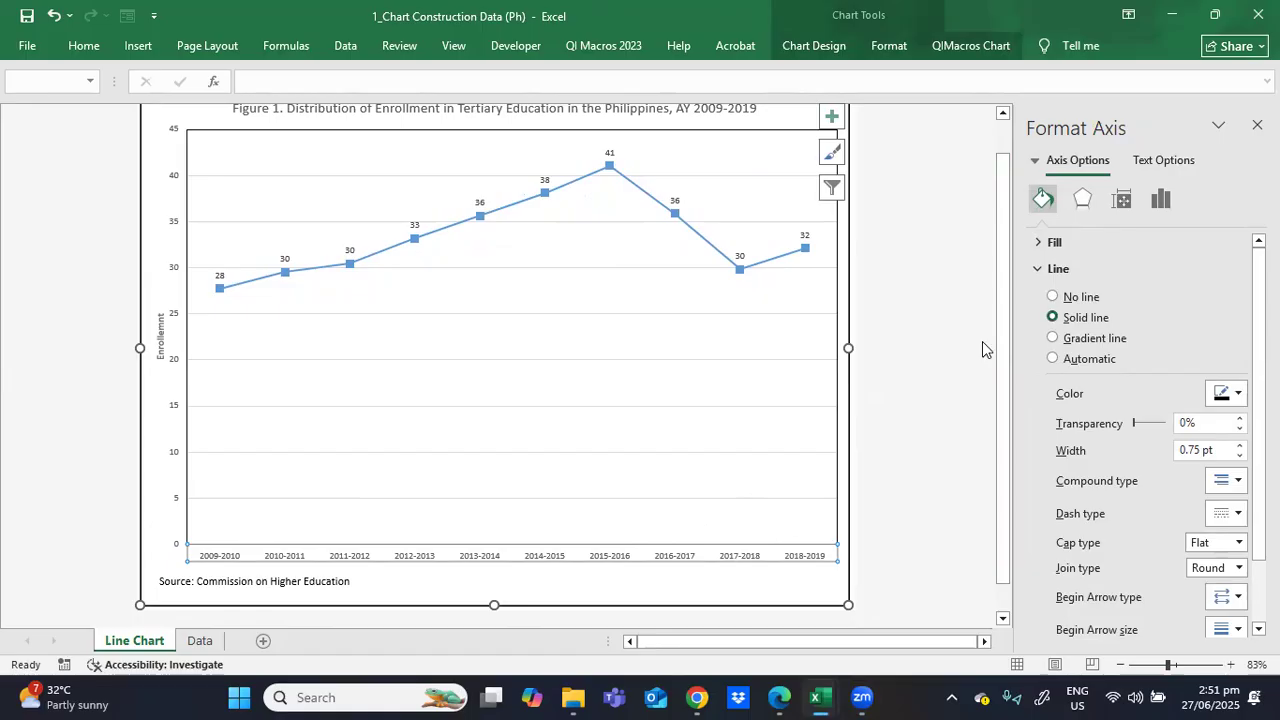
click(949, 363)
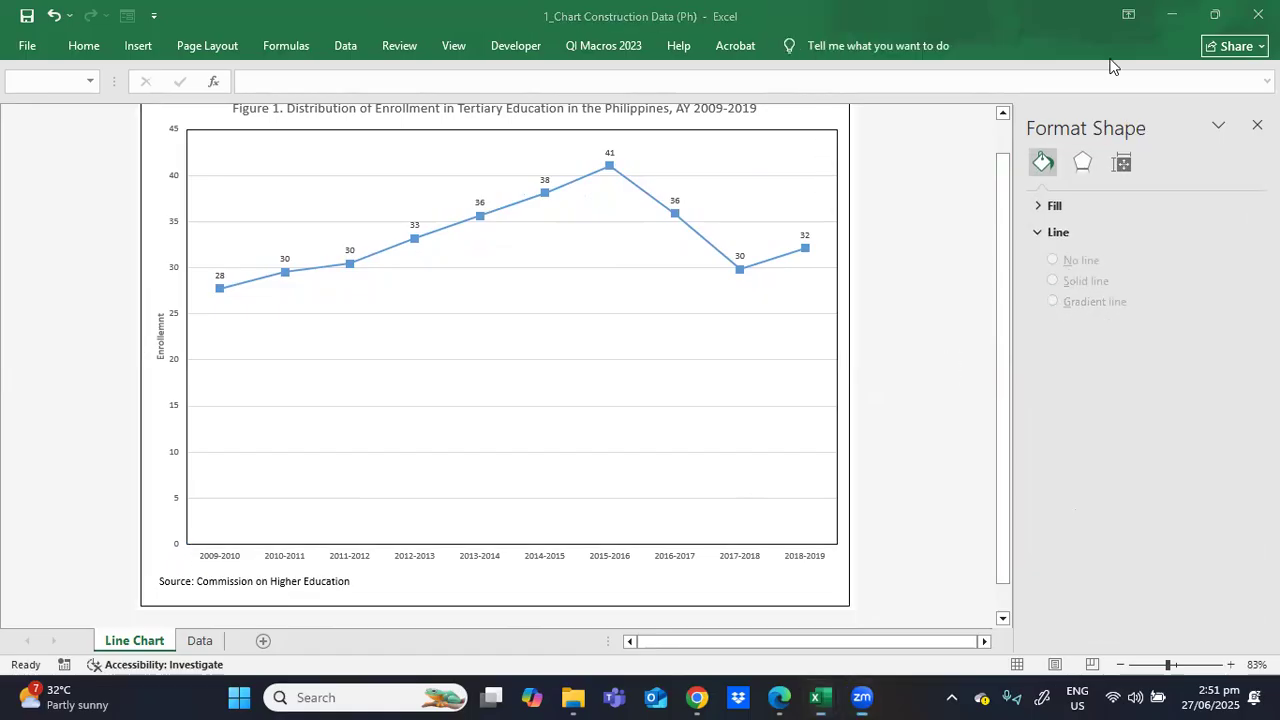
- Close the shape formatting options and review the whole chart from figure title to source note
click(1003, 291)
drag(1003, 291, 1003, 283)
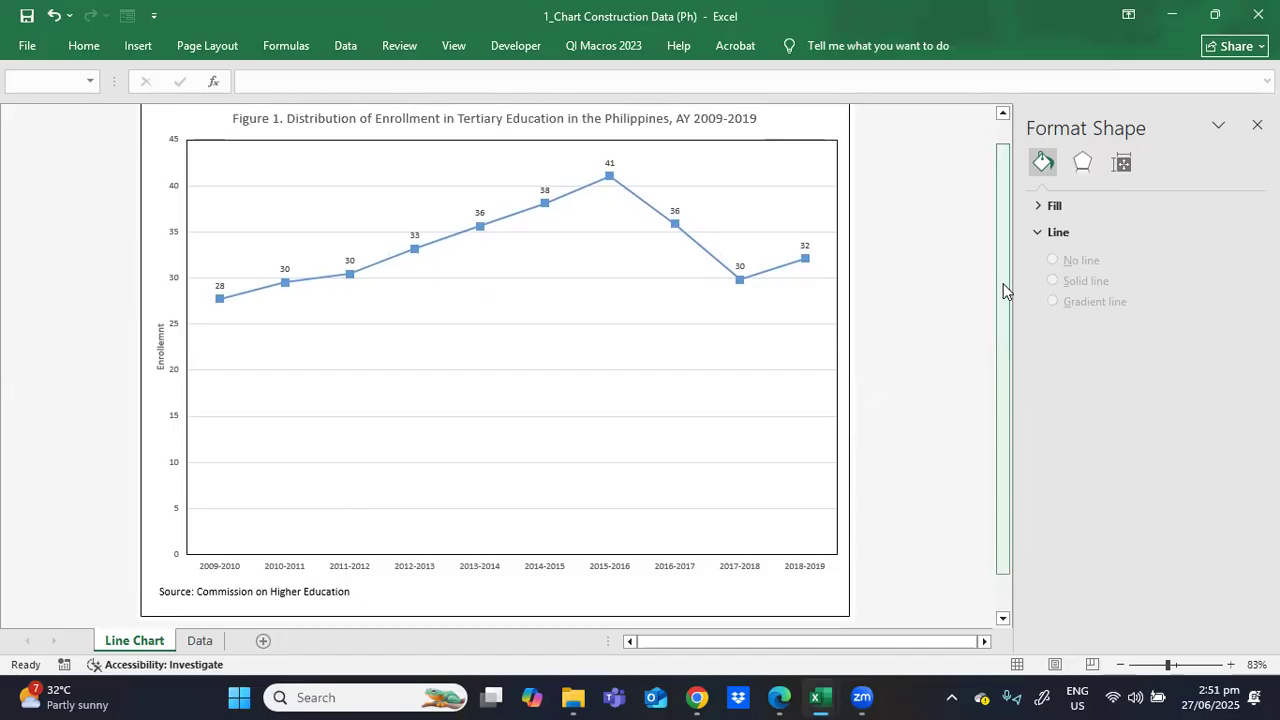
click(1257, 125)
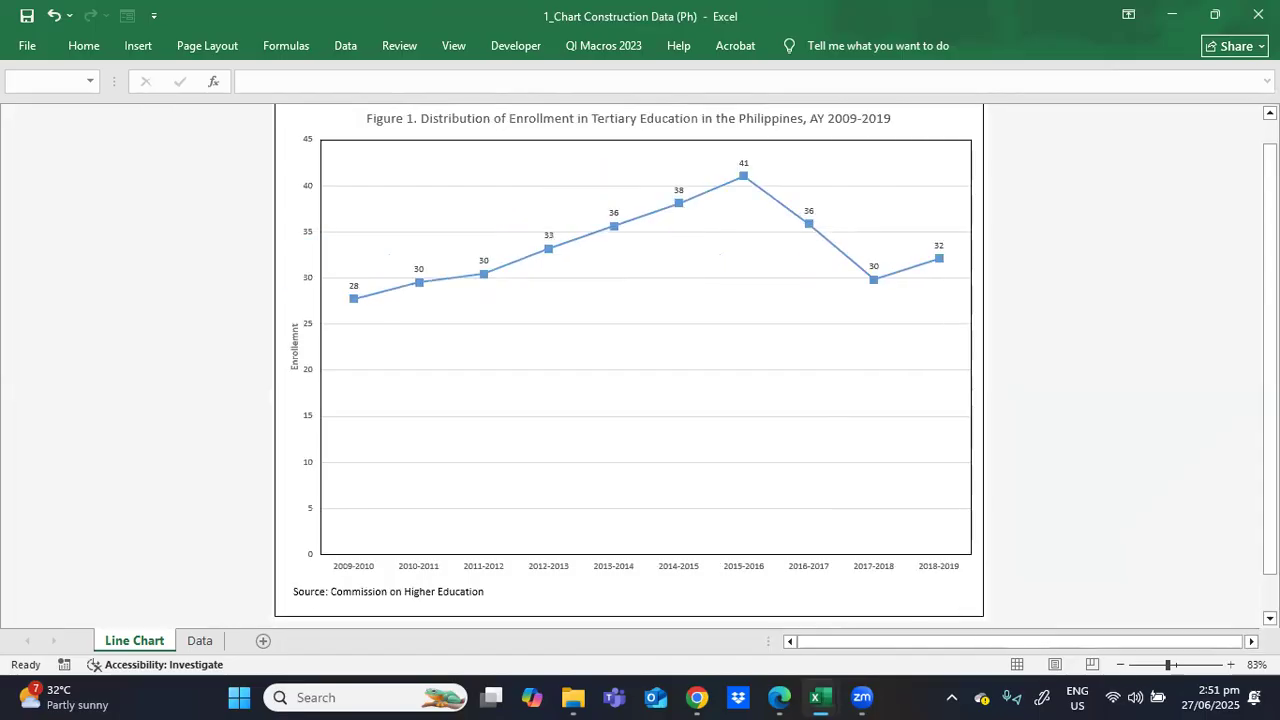
drag(1270, 491, 1270, 485)
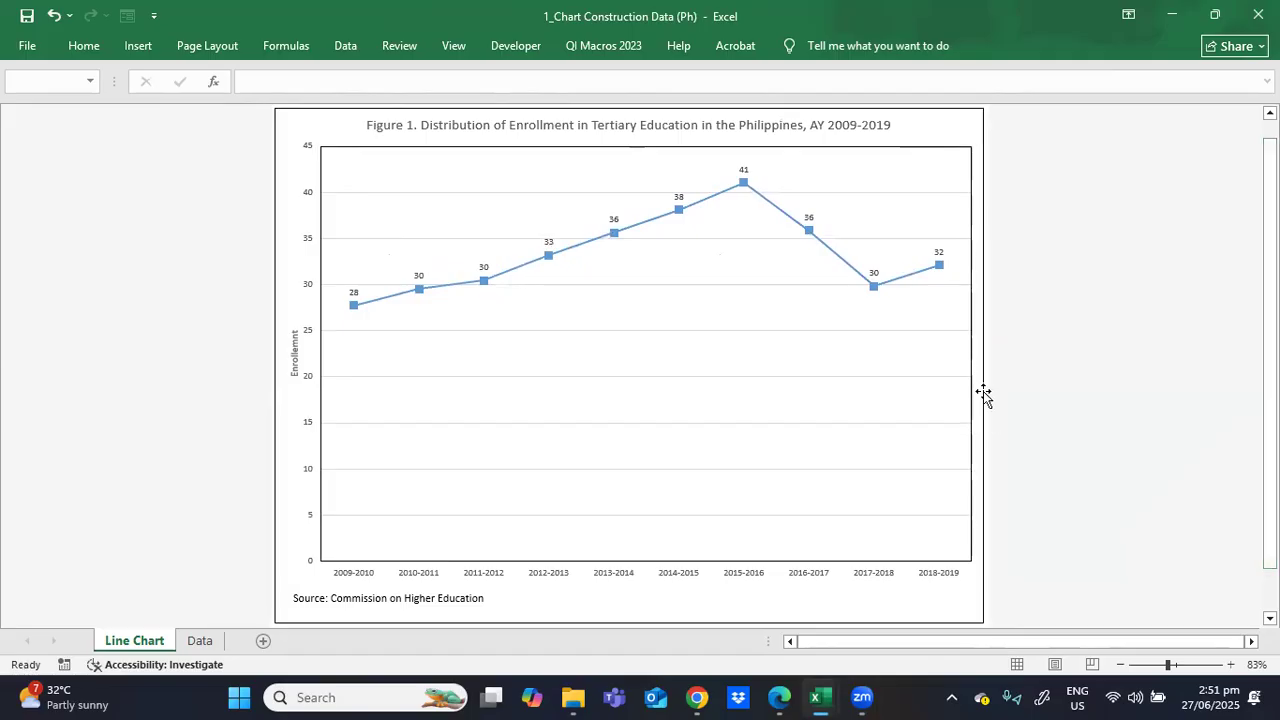
- Apply a solid light gray fill to the chart area
click(332, 135)
right_click(331, 132)
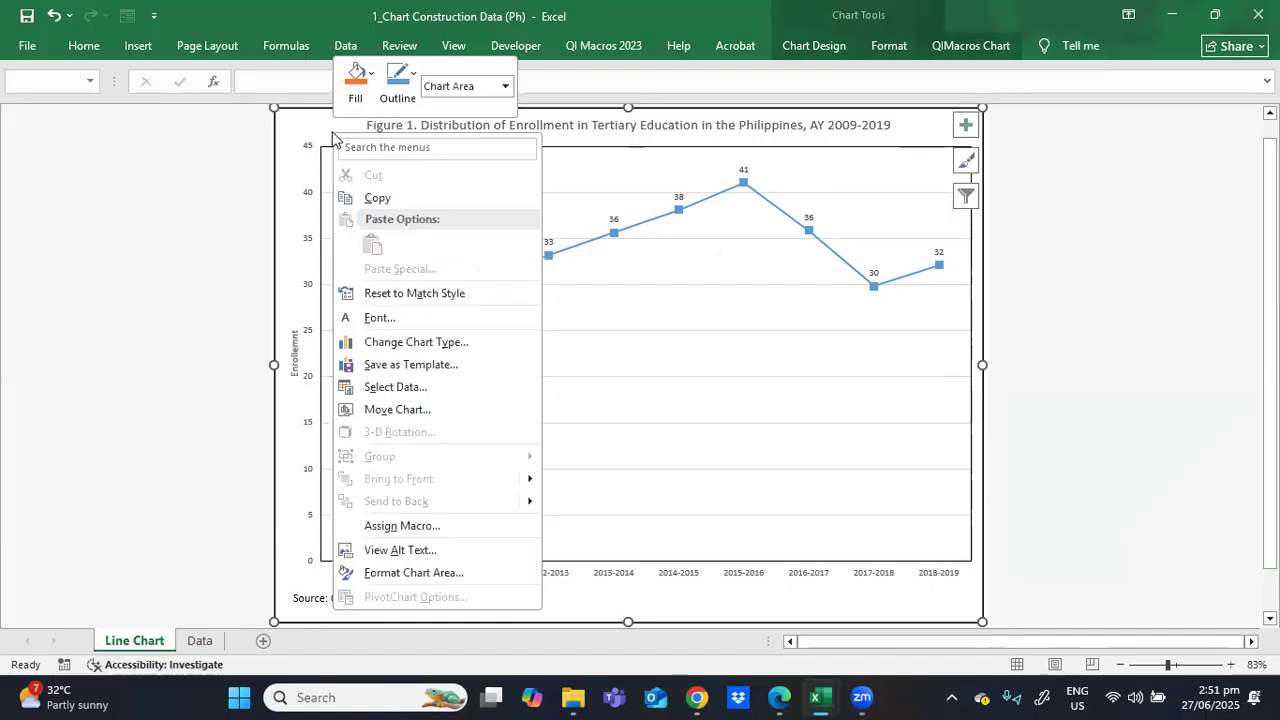
click(371, 572)
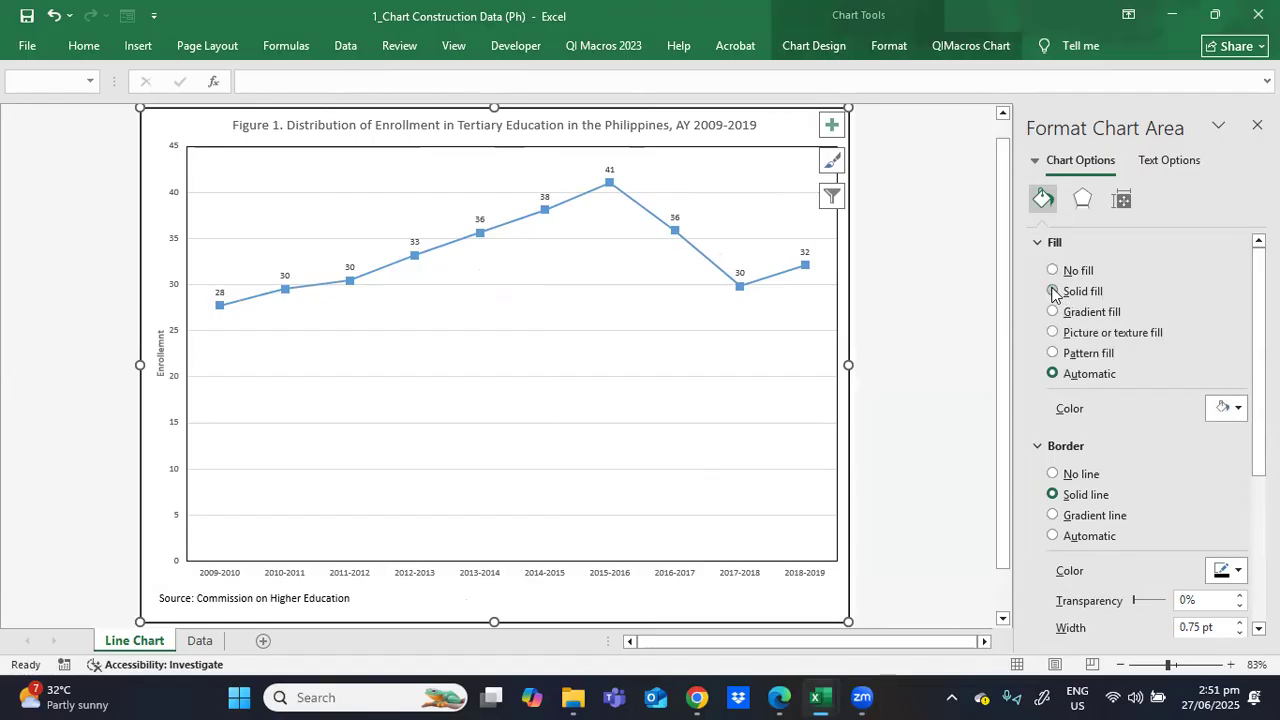
click(1054, 291)
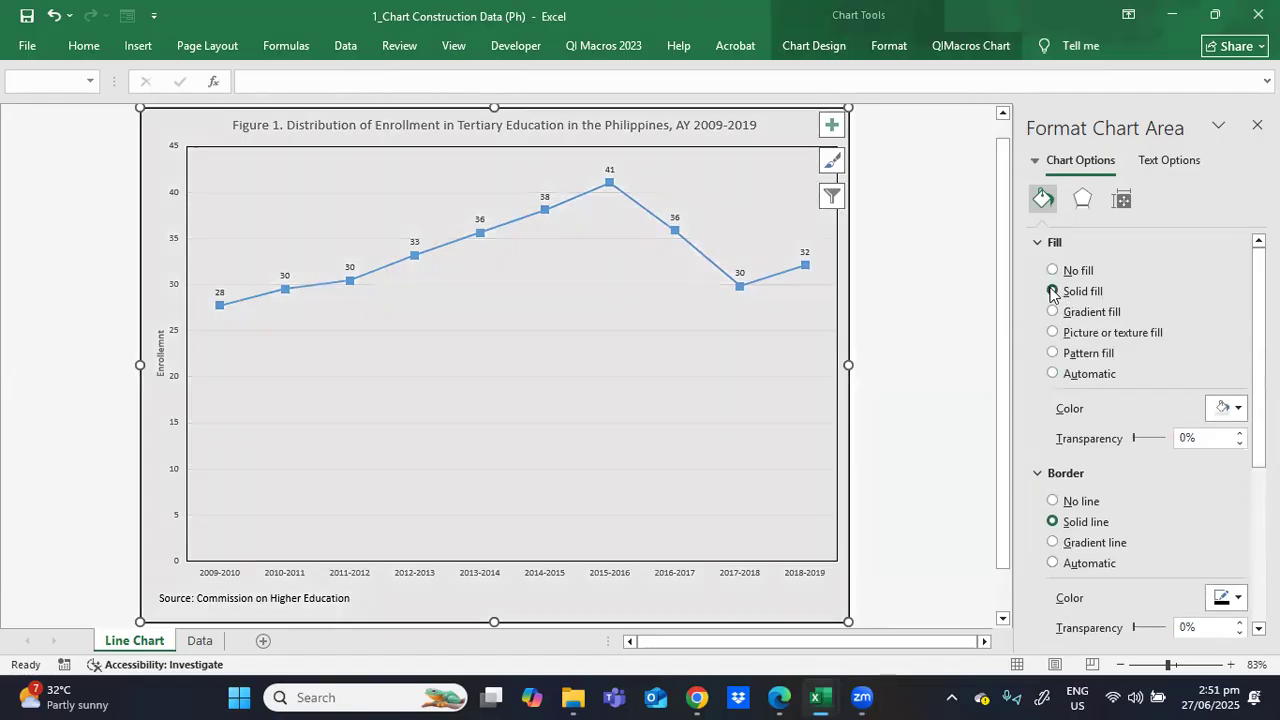
click(969, 362)
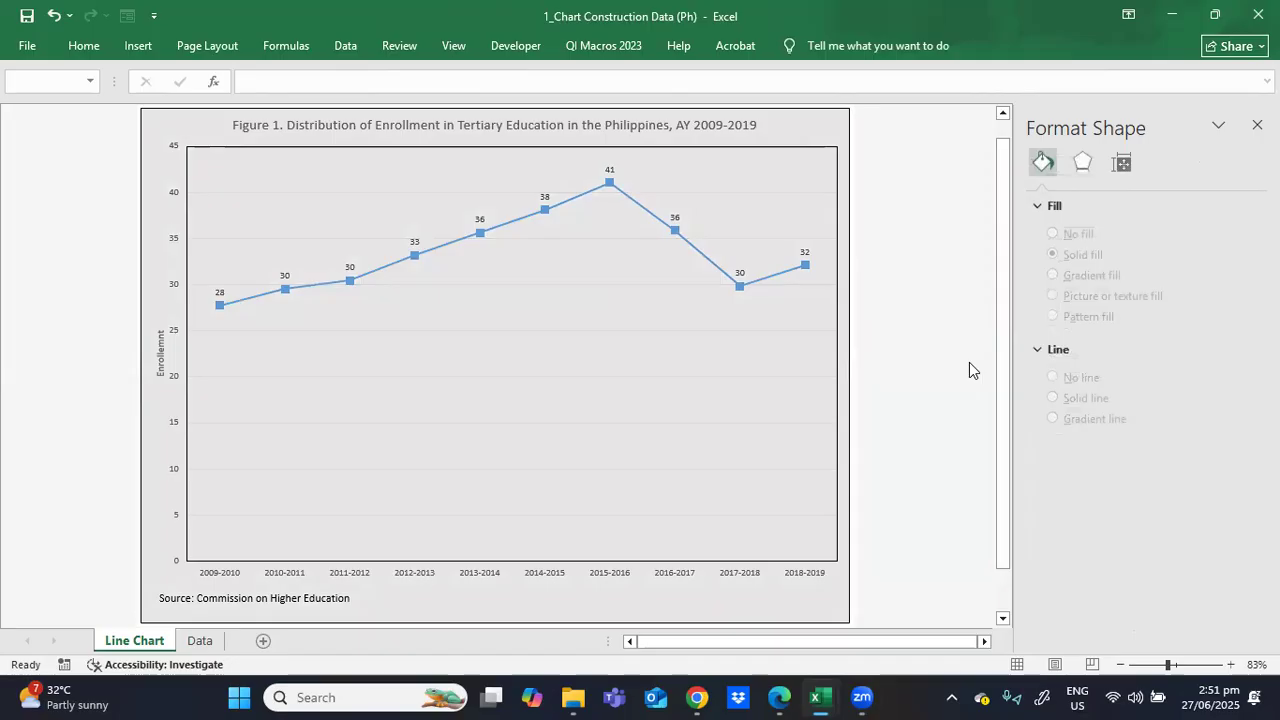